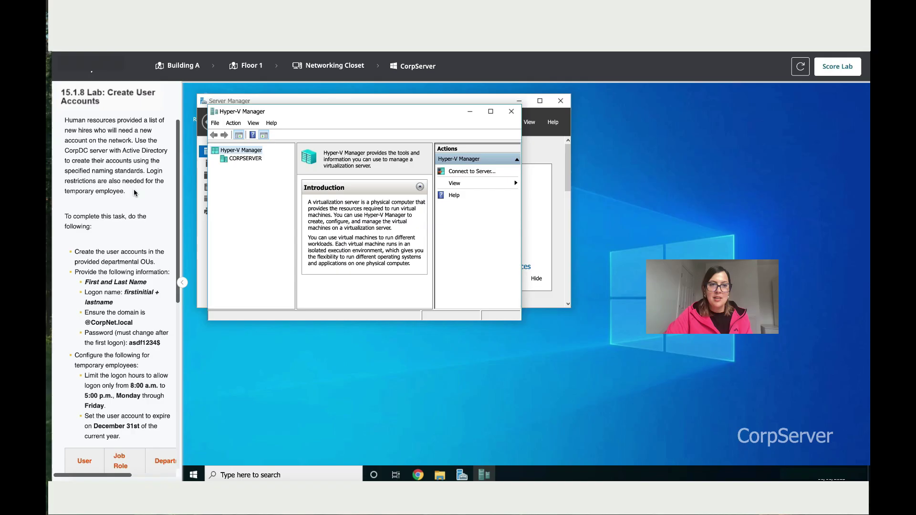
# - Scroll through the lab instructions' user-account requirements and user list
pyautogui.scroll(-1, 141, 197)
pyautogui.scroll(-2, 141, 197)
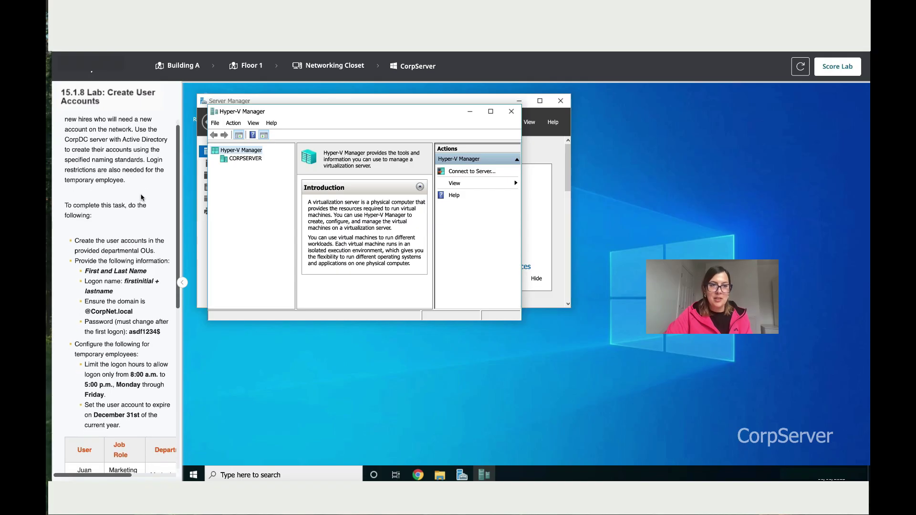
pyautogui.scroll(-1, 141, 197)
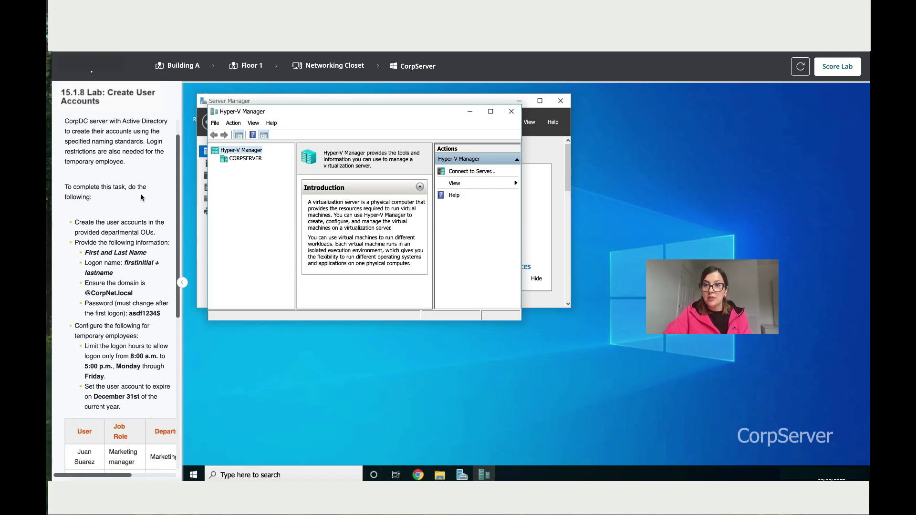
pyautogui.scroll(-5, 141, 197)
pyautogui.scroll(-3, 141, 197)
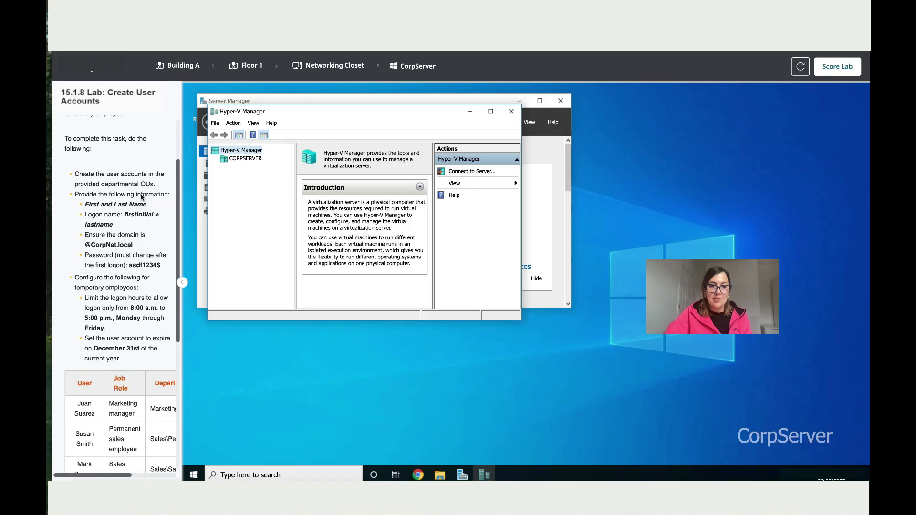
pyautogui.scroll(-6, 141, 197)
pyautogui.scroll(-1, 142, 197)
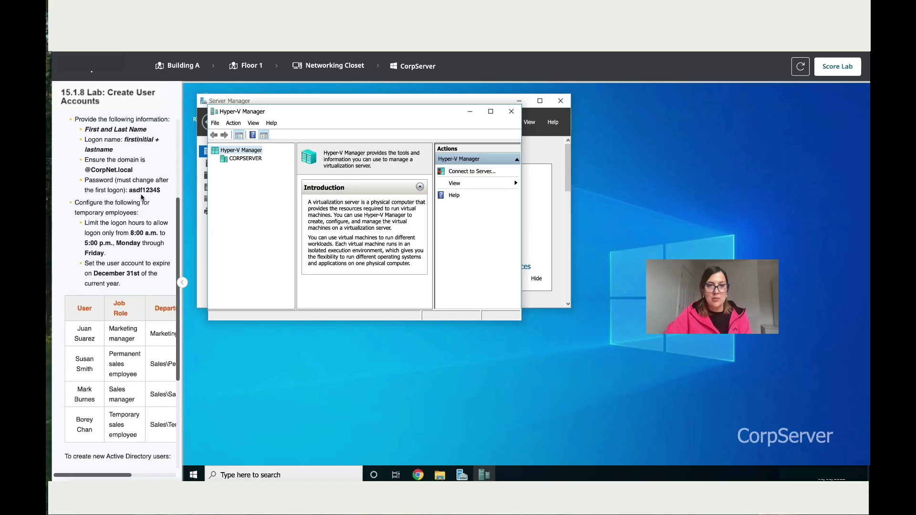
pyautogui.scroll(-1, 141, 197)
pyautogui.scroll(-1, 142, 197)
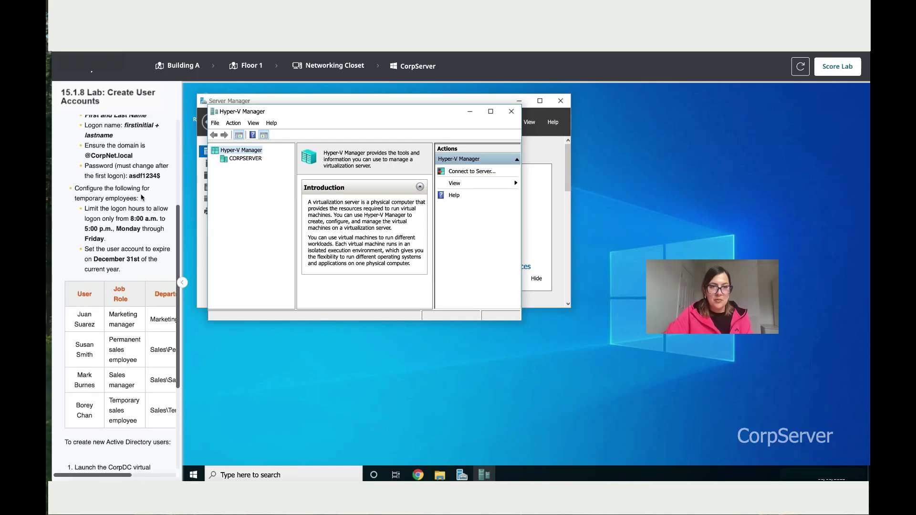
# - Connect to CorpDC from CORPSERVER and launch Active Directory Users and Computers there
pyautogui.click(248, 160)
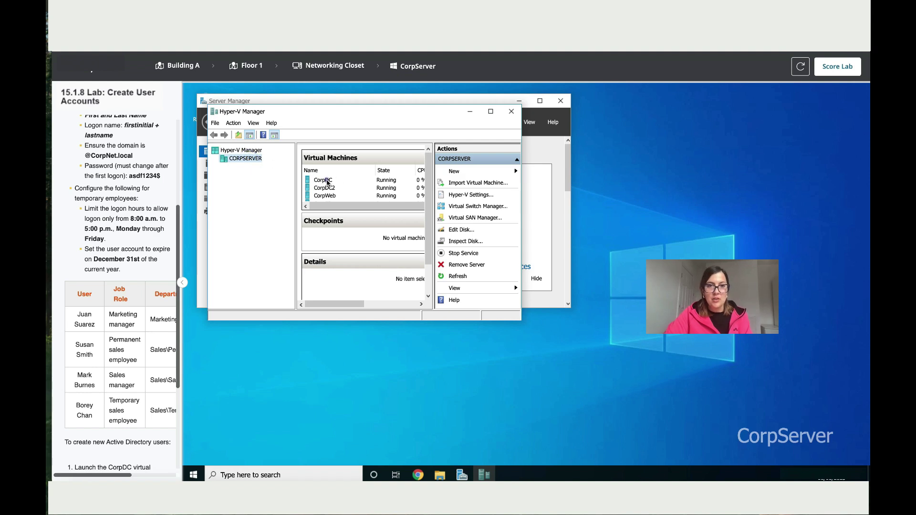
pyautogui.doubleClick(327, 182)
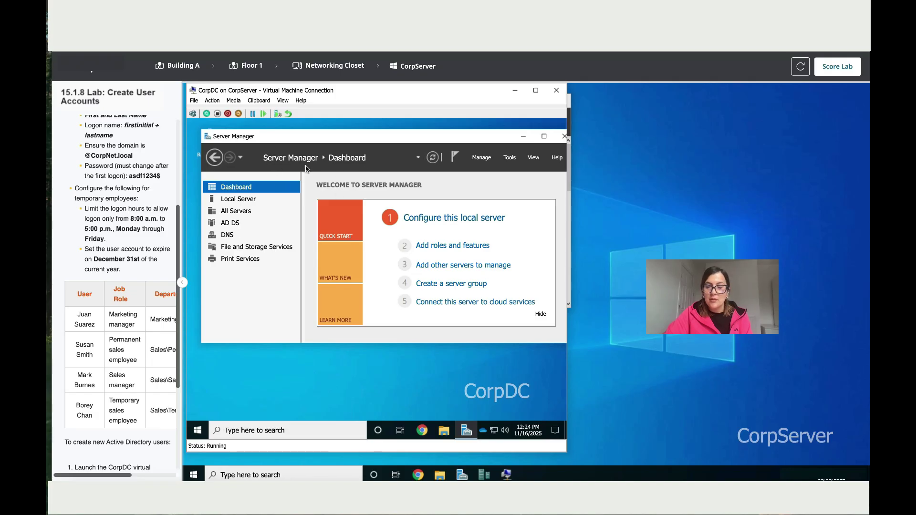
pyautogui.click(514, 159)
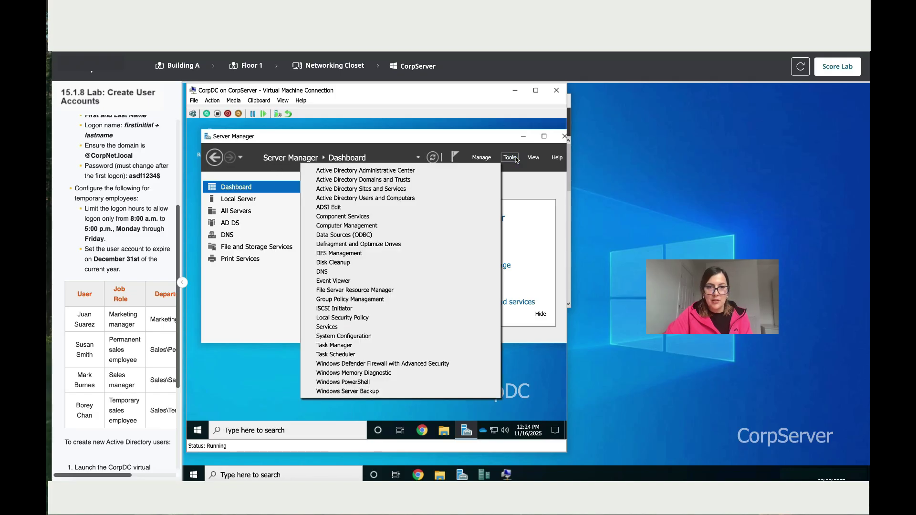
pyautogui.click(476, 200)
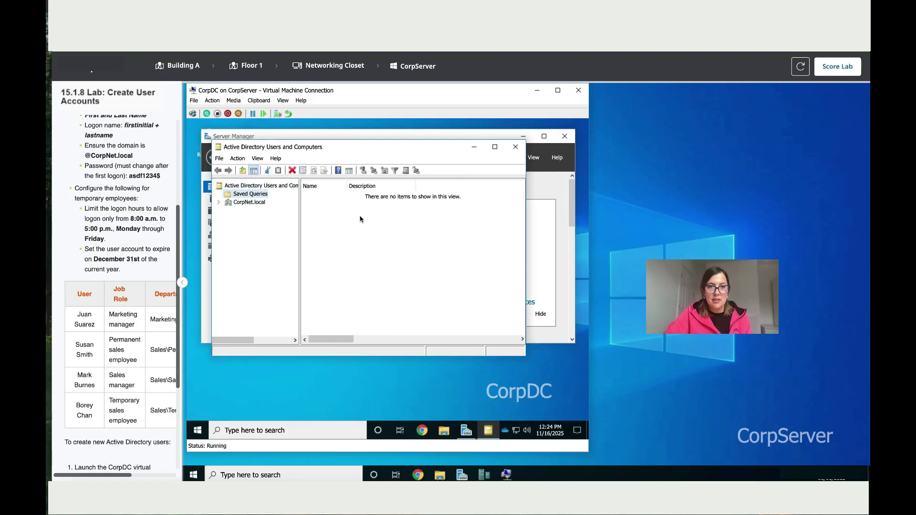
# - Expand CorpNet.local and Marketing, then right-click the MarketingManagers OU
pyautogui.click(219, 203)
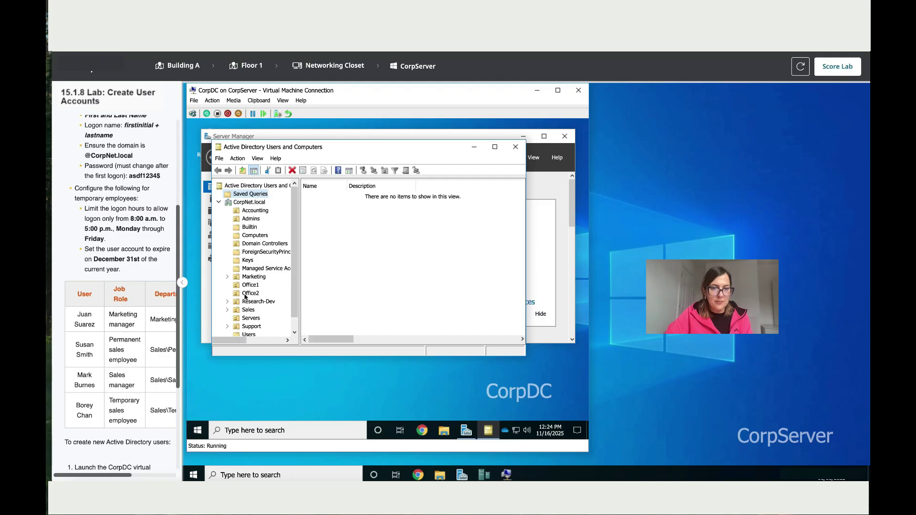
pyautogui.scroll(-1, 245, 297)
pyautogui.click(228, 265)
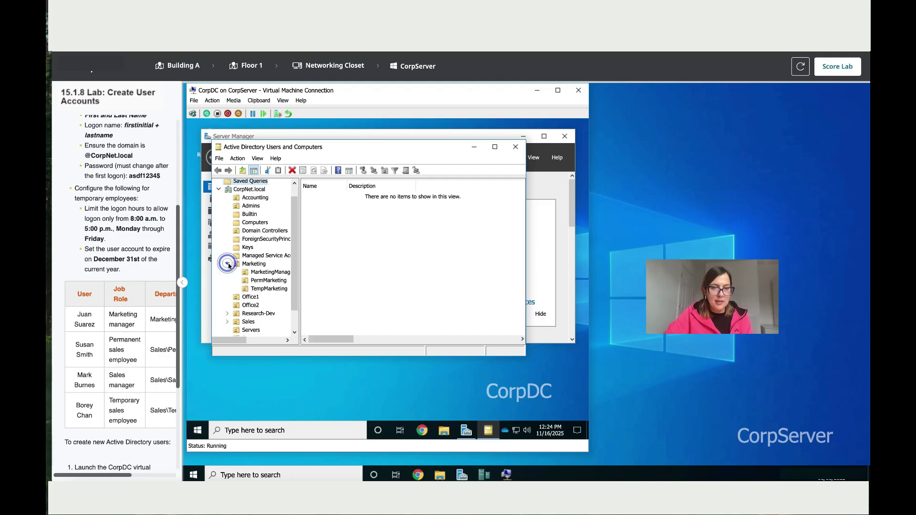
pyautogui.click(275, 275)
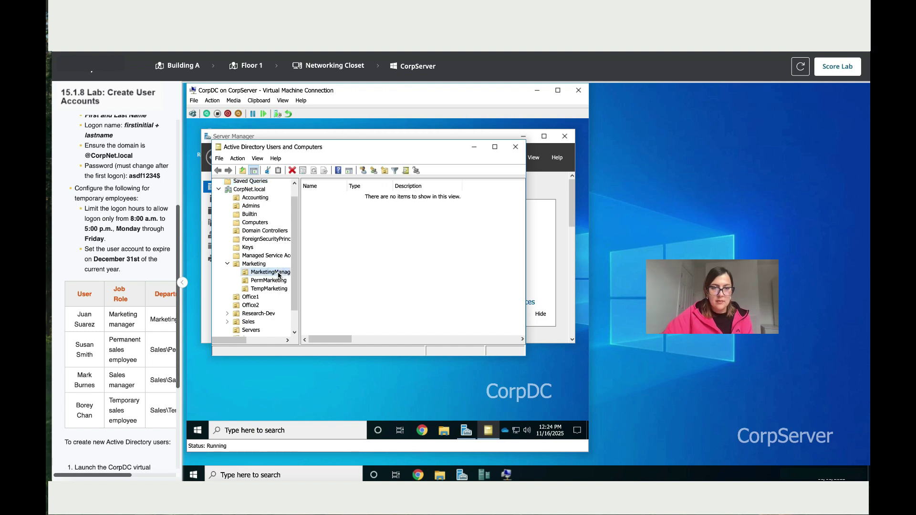
pyautogui.rightClick(279, 275)
pyautogui.moveTo(315, 310)
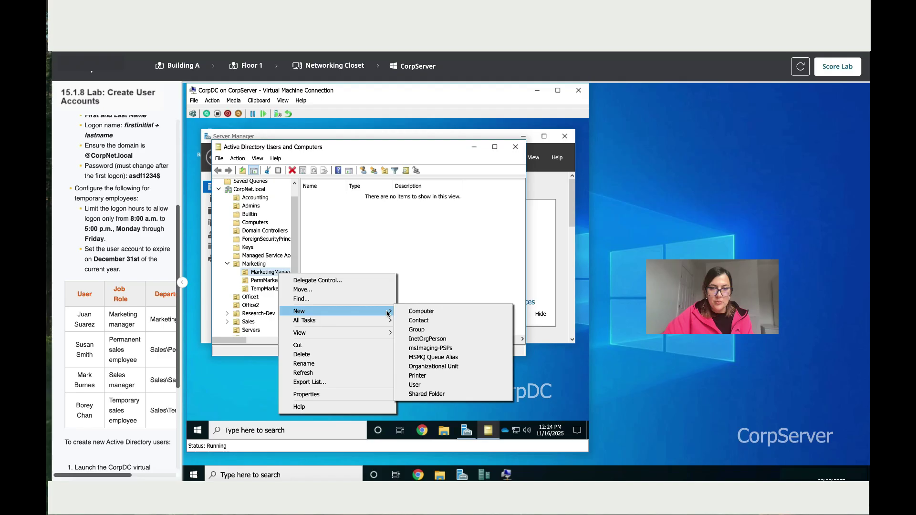
# - Start a new MarketingManagers user with first name Juan
pyautogui.click(415, 385)
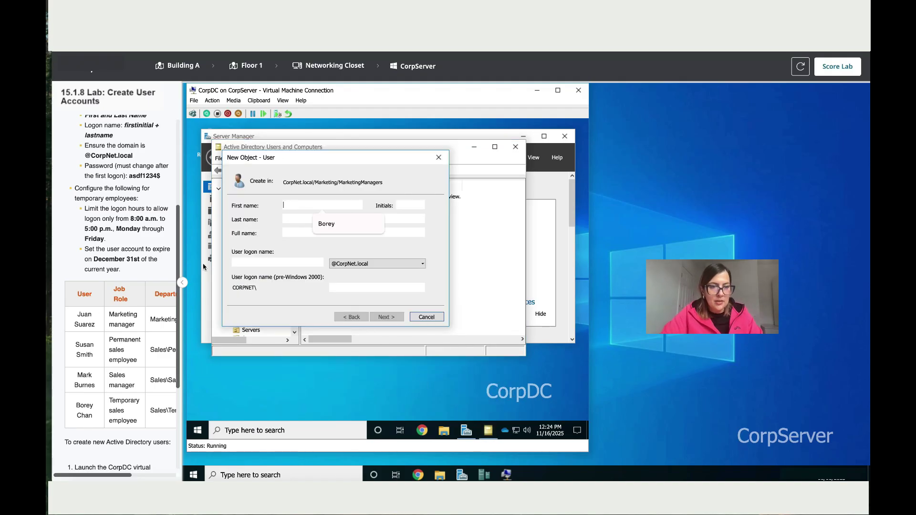
pyautogui.doubleClick(84, 315)
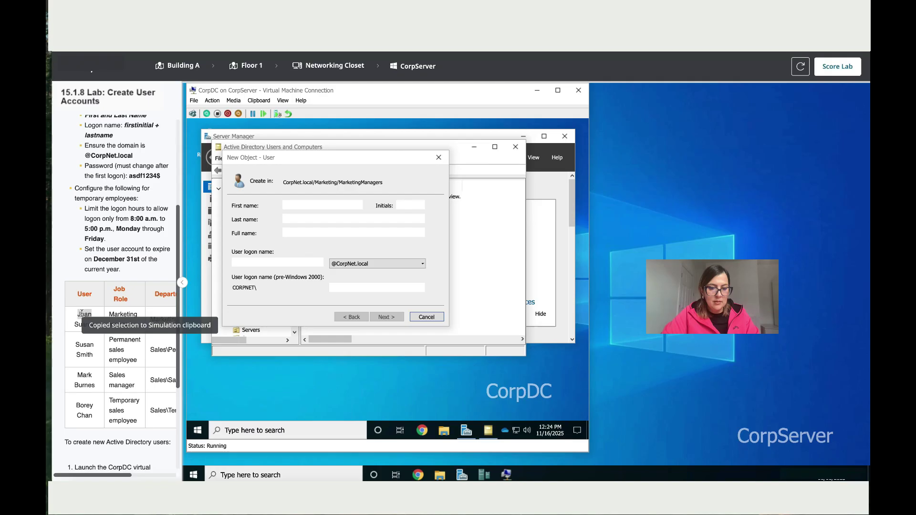
pyautogui.rightClick(84, 315)
pyautogui.click(95, 330)
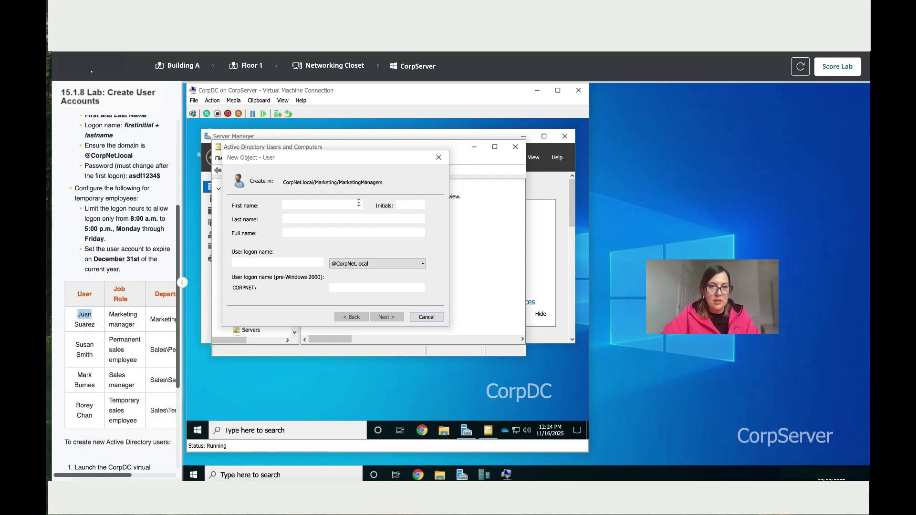
pyautogui.click(348, 203)
pyautogui.hotkey('ctrl', 'v')
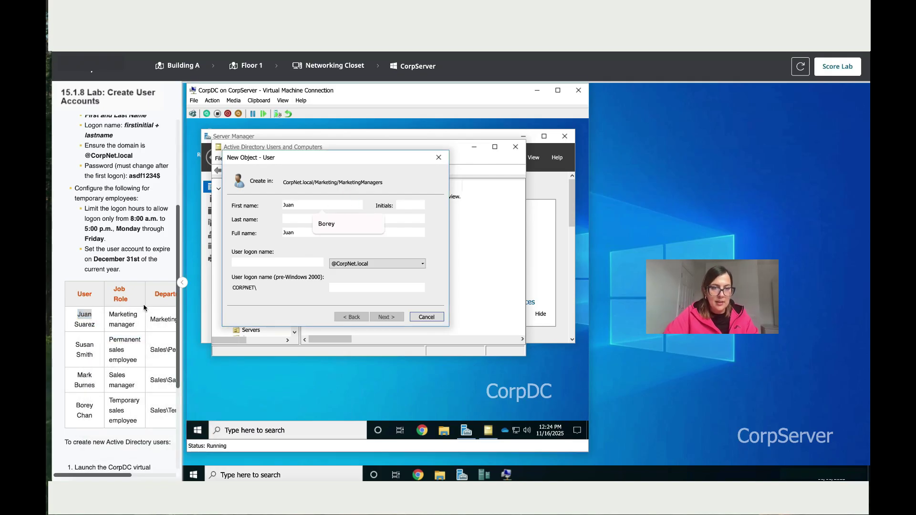
pyautogui.moveTo(95, 325); pyautogui.dragTo(77, 324)
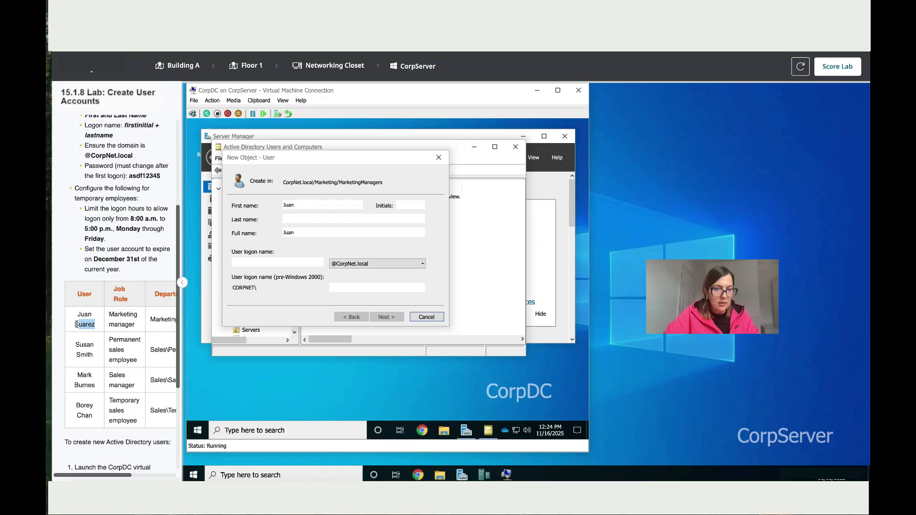
pyautogui.rightClick(76, 324)
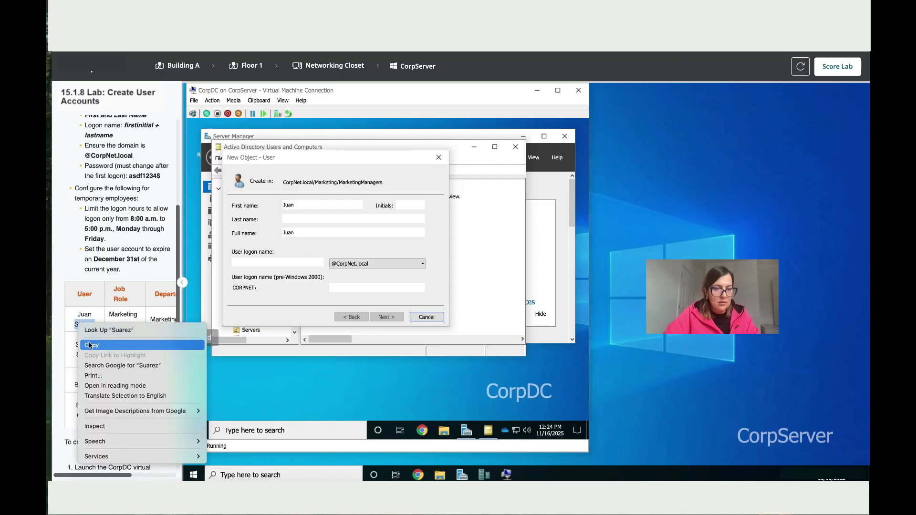
pyautogui.click(88, 342)
pyautogui.click(313, 220)
pyautogui.hotkey('ctrl', 'v')
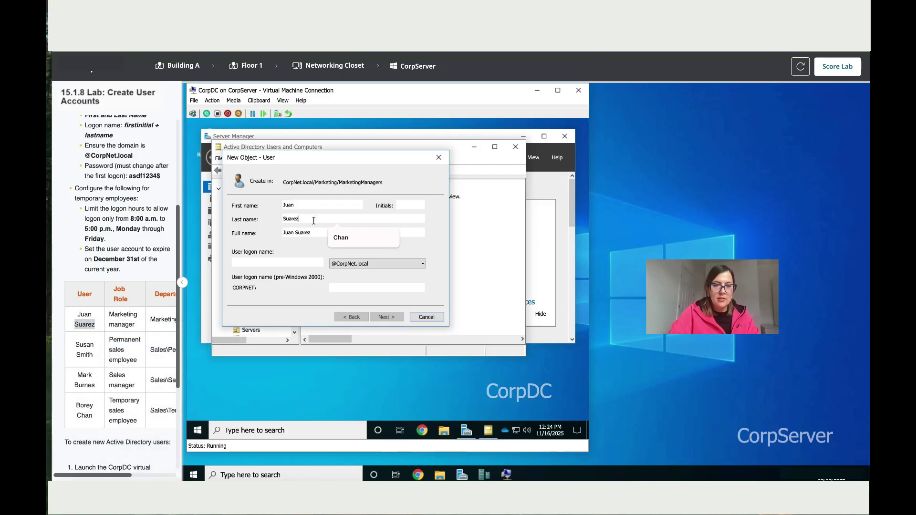
pyautogui.click(294, 262)
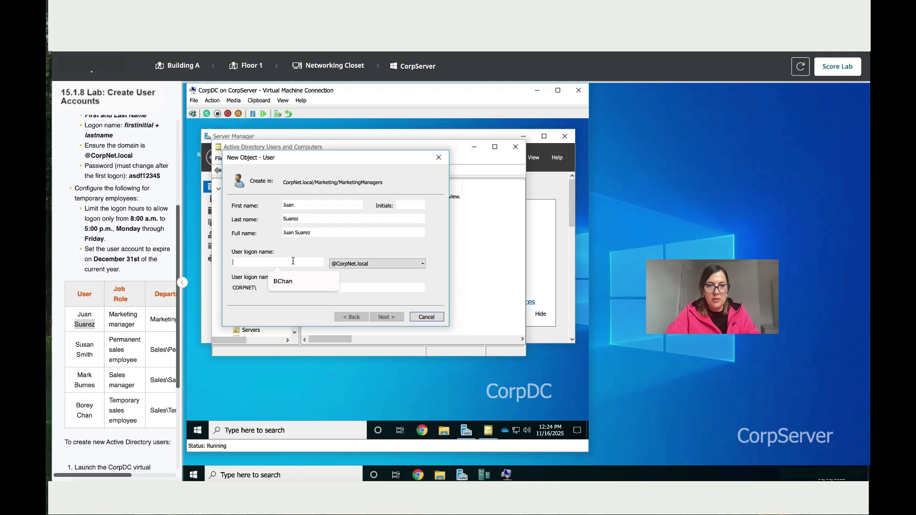
pyautogui.write('JSu')
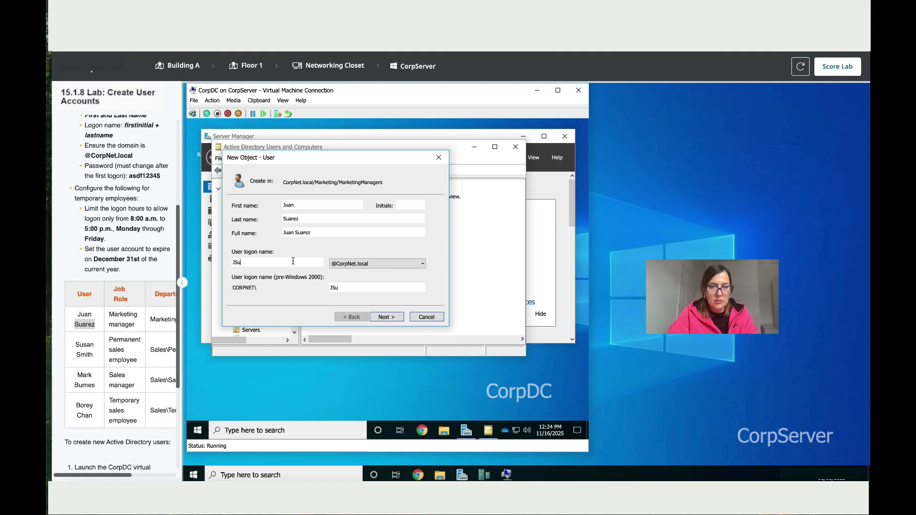
pyautogui.press('BackSpace')
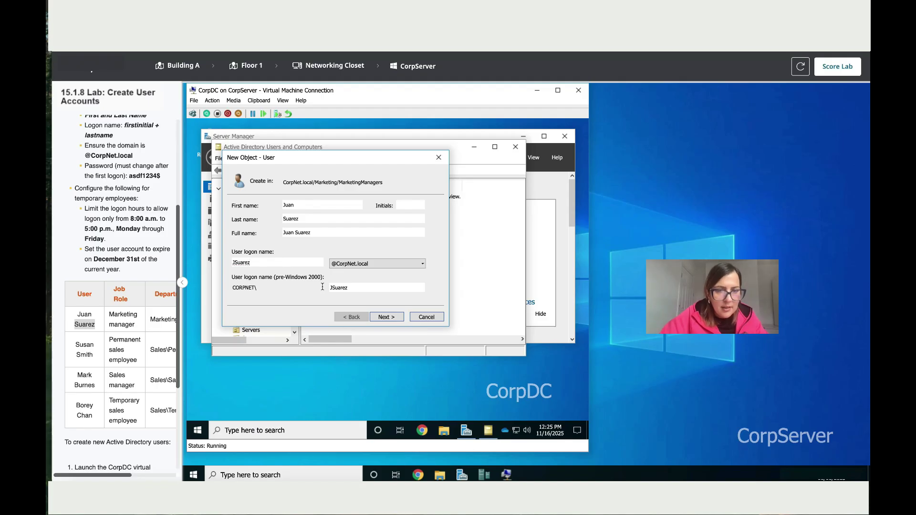
pyautogui.click(380, 317)
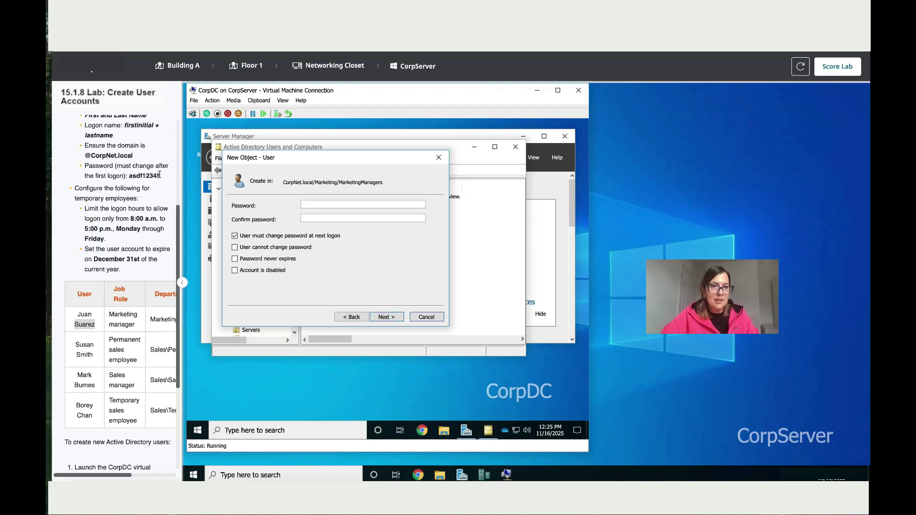
pyautogui.moveTo(160, 175)
pyautogui.mouseDown()
pyautogui.moveTo(128, 174)
pyautogui.moveTo(163, 176)
pyautogui.mouseUp()
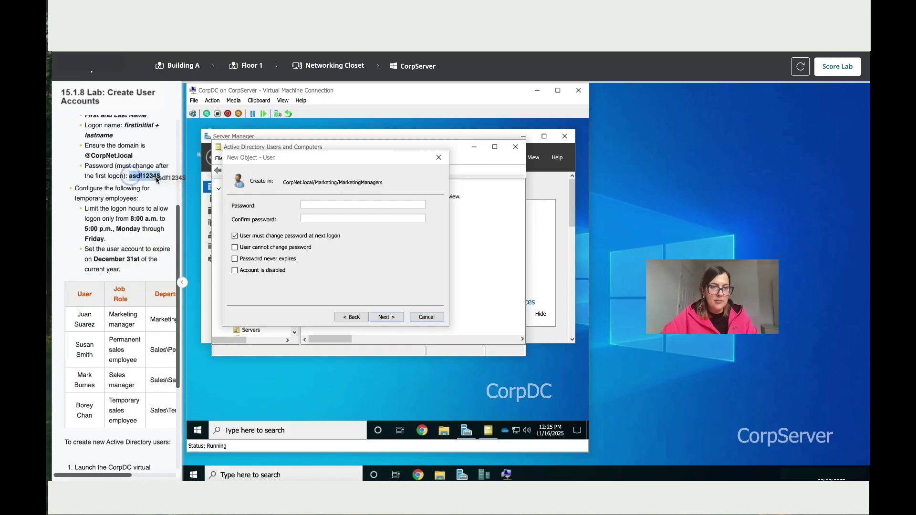
pyautogui.click(333, 203)
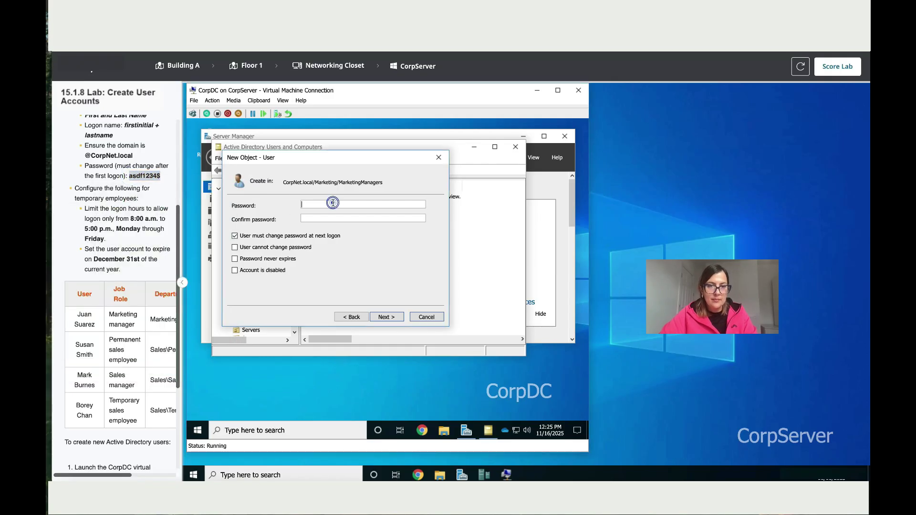
pyautogui.hotkey('ctrl', 'v')
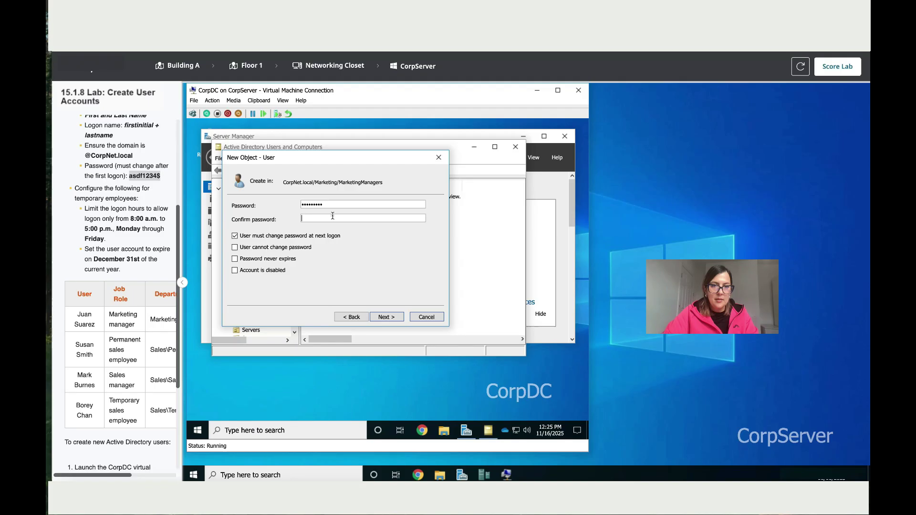
pyautogui.click(332, 216)
pyautogui.hotkey('ctrl', 'v')
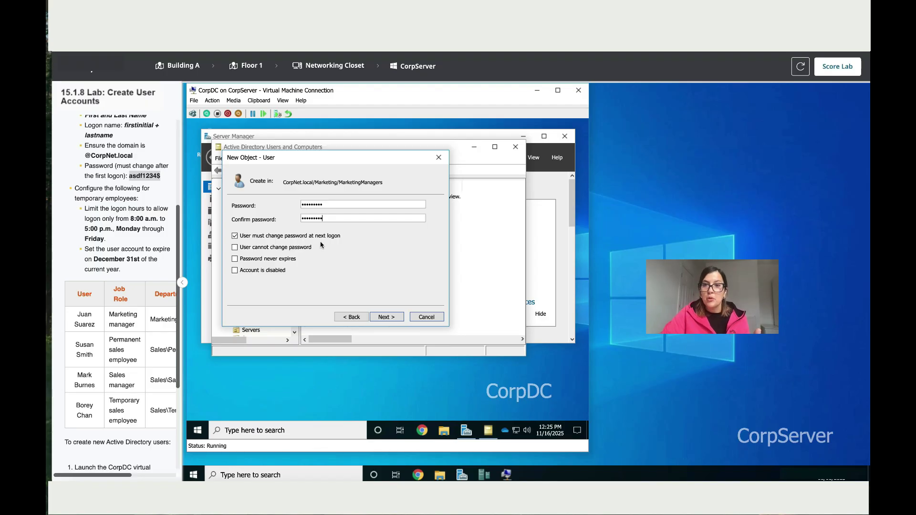
pyautogui.click(402, 319)
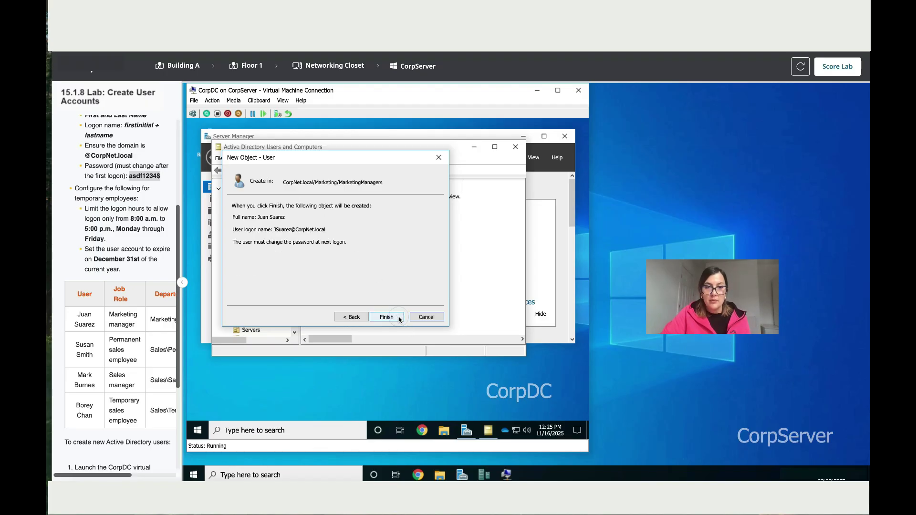
pyautogui.click(398, 318)
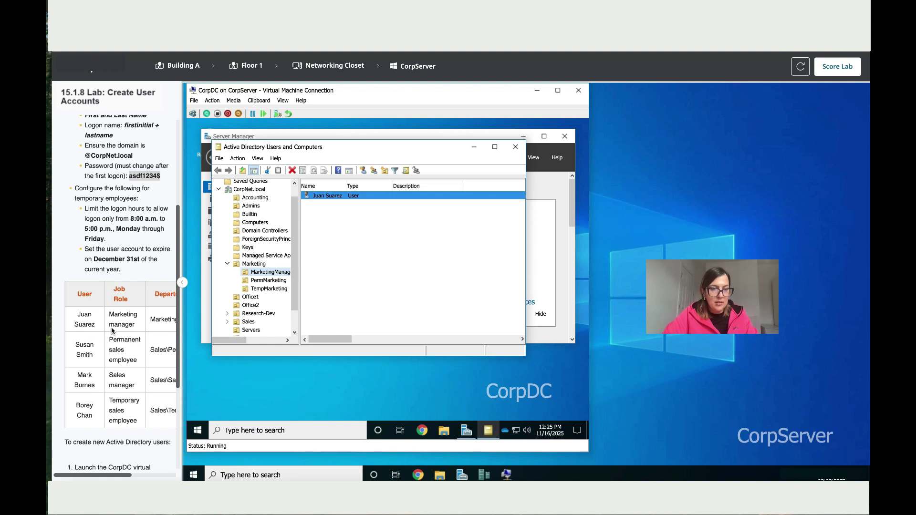
# - Collapse Marketing, expand Sales, and right-click the PermSales OU
pyautogui.scroll(-1, 112, 330)
pyautogui.click(227, 264)
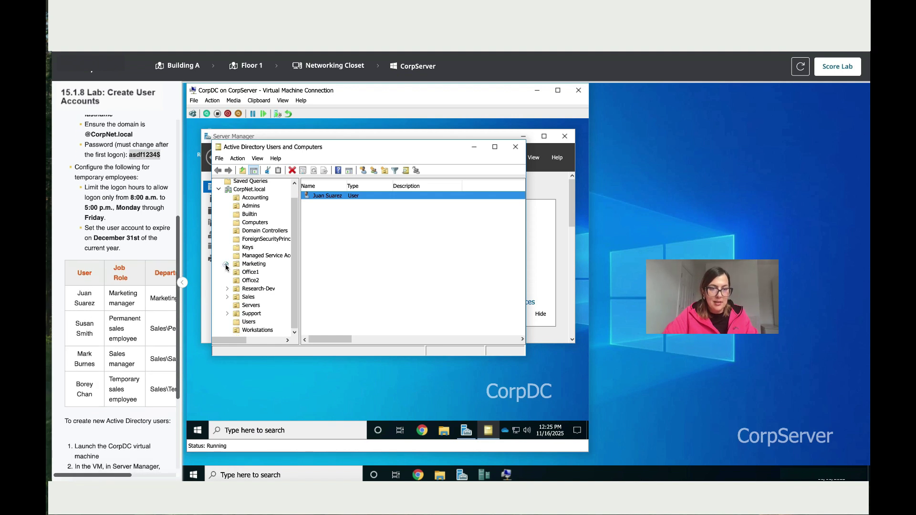
pyautogui.click(227, 296)
pyautogui.scroll(-1, 242, 294)
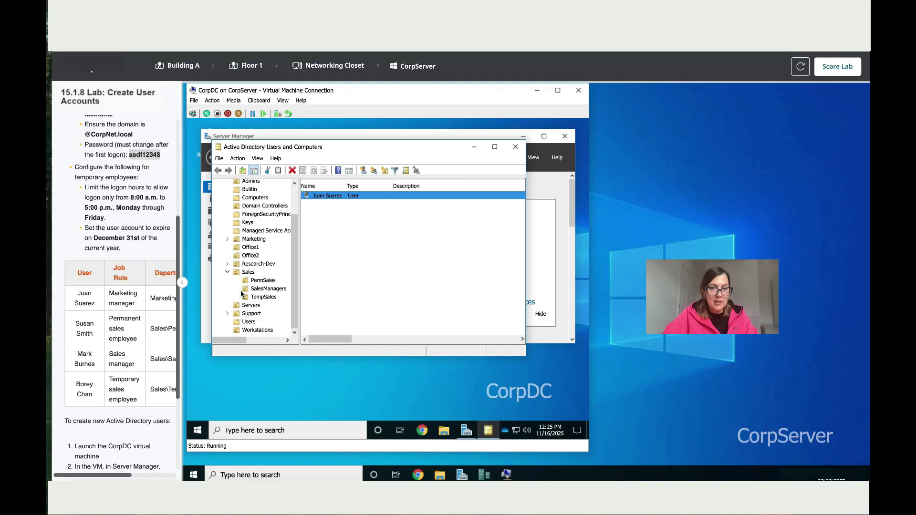
pyautogui.click(259, 282)
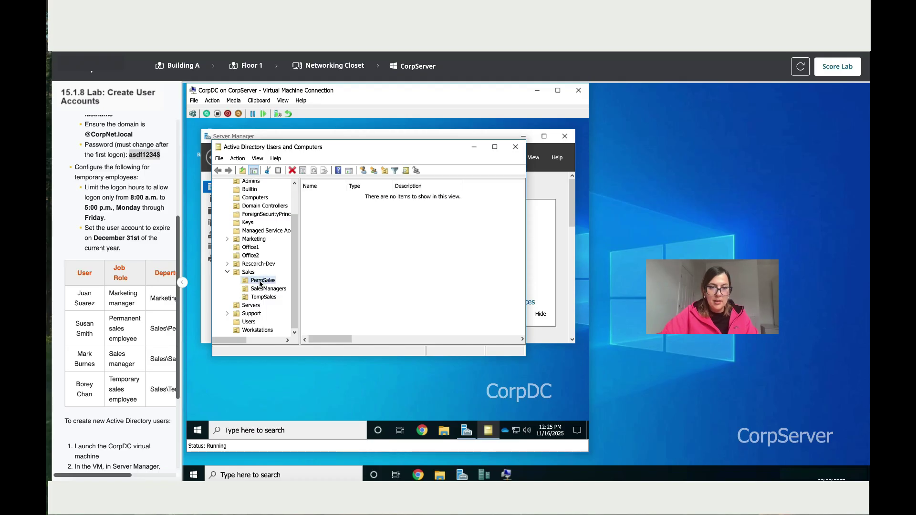
pyautogui.rightClick(260, 283)
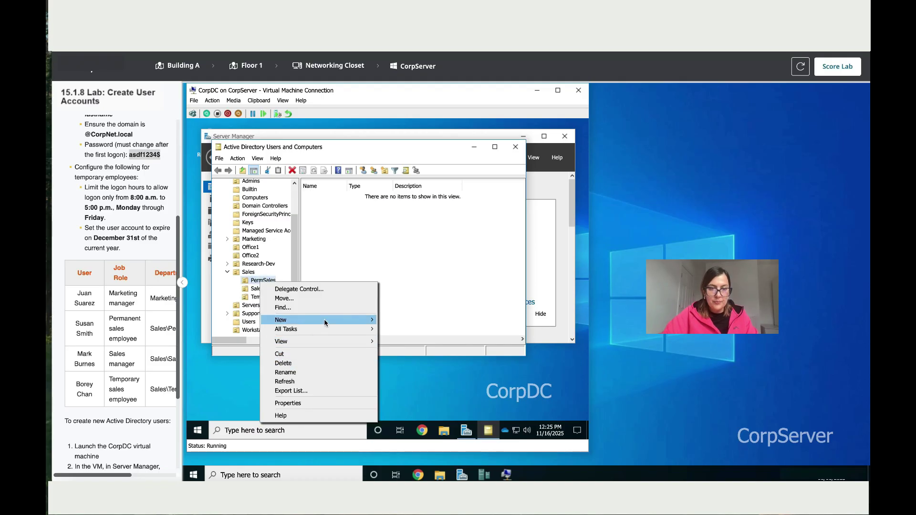
pyautogui.moveTo(282, 320)
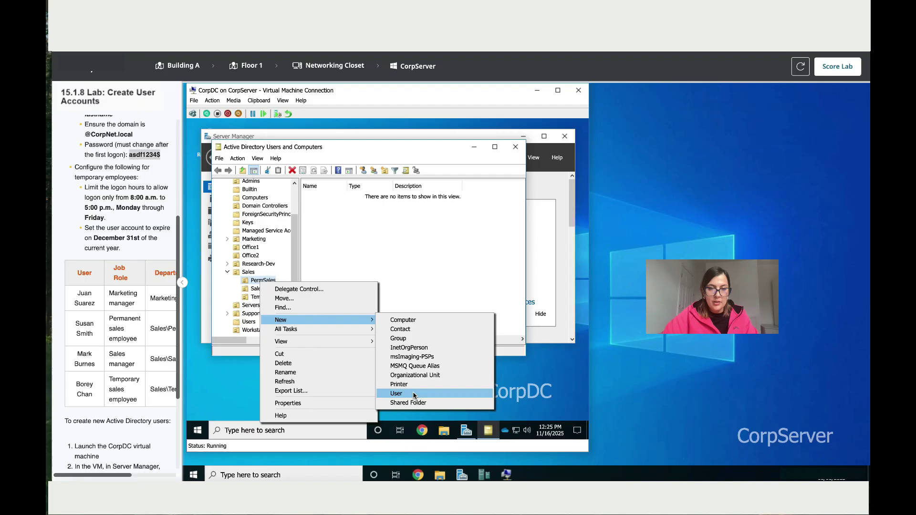
pyautogui.click(413, 395)
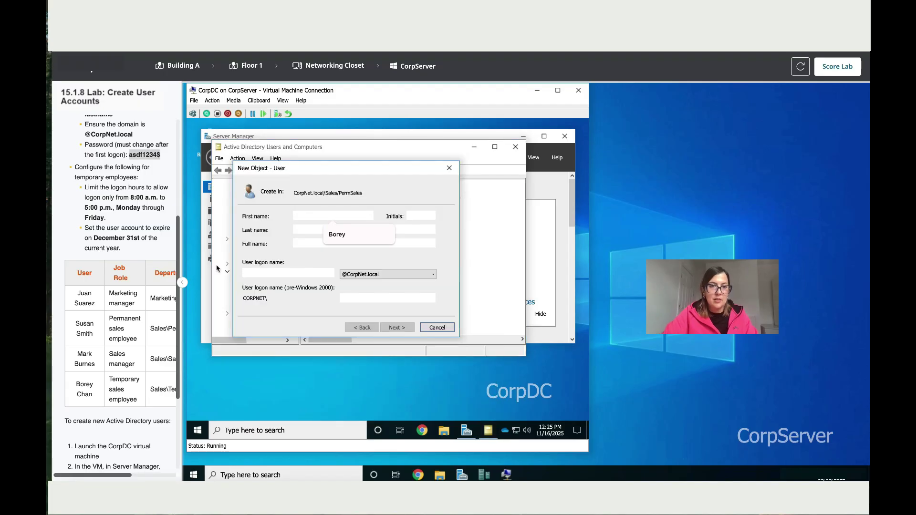
pyautogui.doubleClick(91, 325)
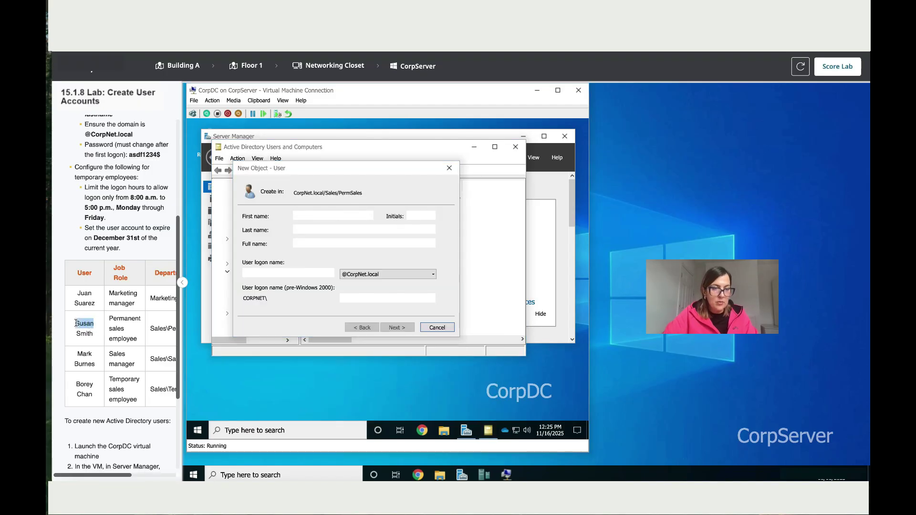
pyautogui.rightClick(80, 325)
pyautogui.click(95, 343)
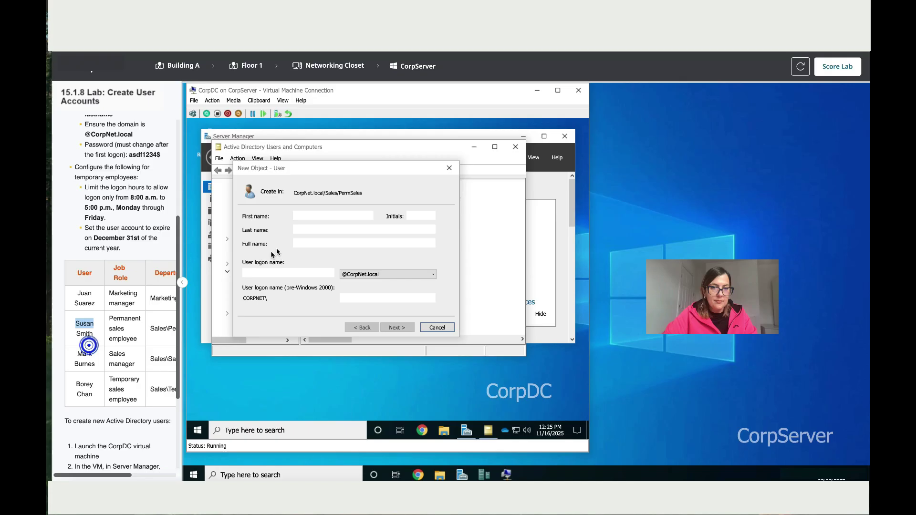
pyautogui.click(314, 216)
pyautogui.hotkey('ctrl', 'v')
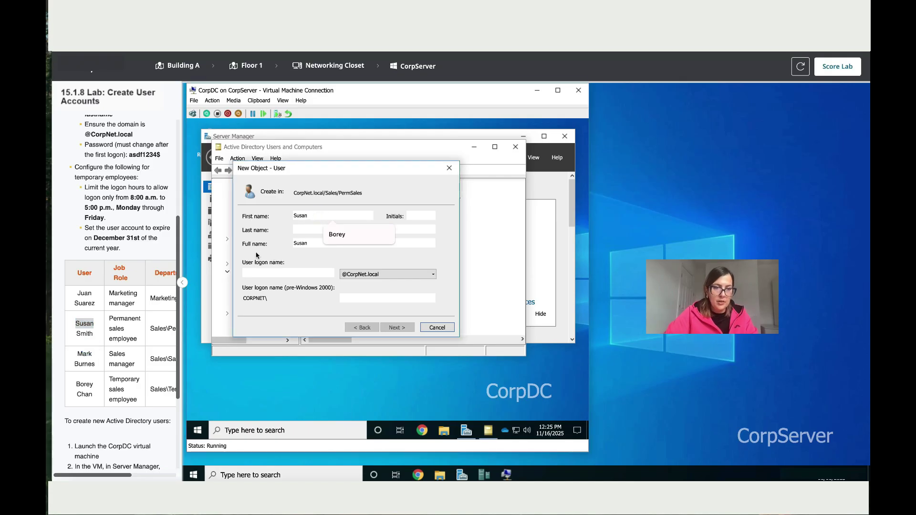
pyautogui.doubleClick(86, 334)
pyautogui.hotkey('ctrl', 'c')
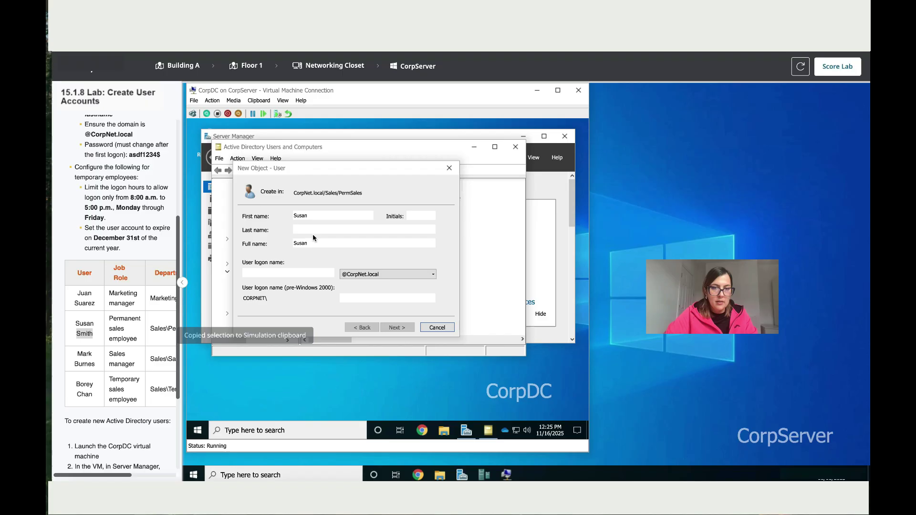
pyautogui.click(313, 233)
pyautogui.hotkey('ctrl', 'v')
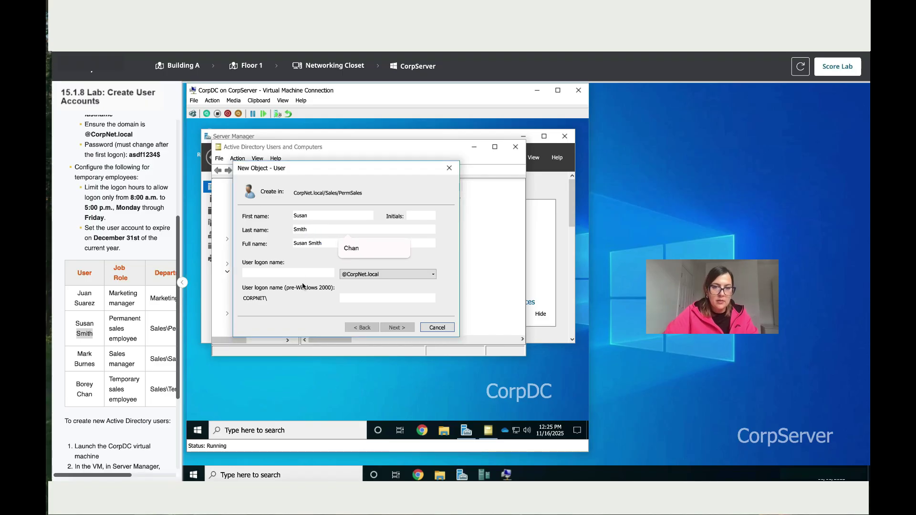
pyautogui.click(299, 273)
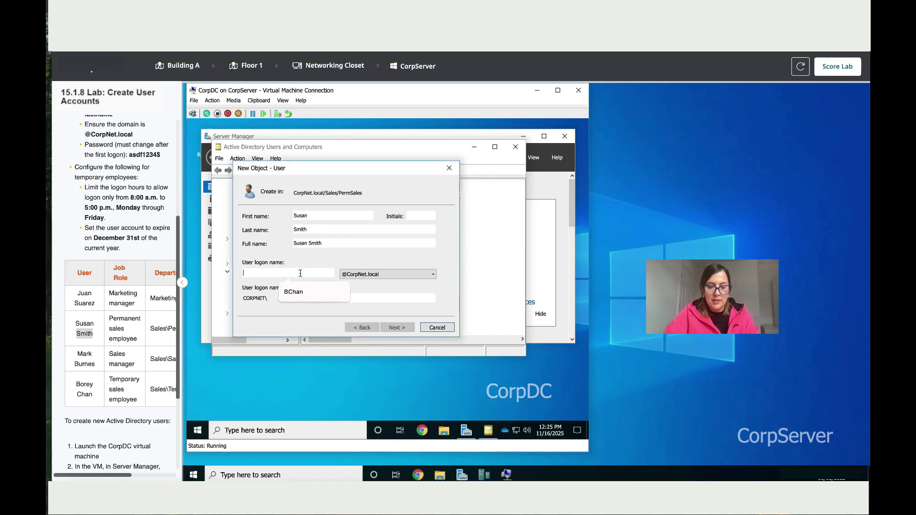
pyautogui.write('SSmith')
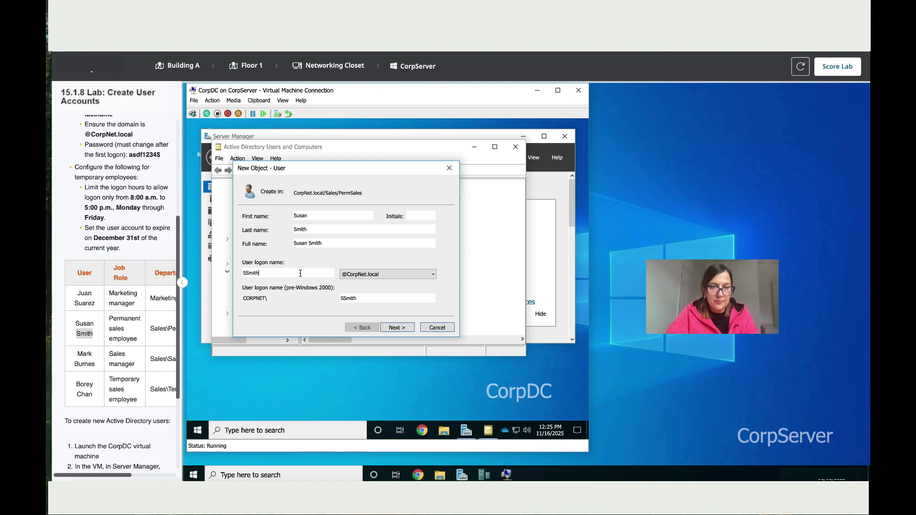
pyautogui.click(408, 328)
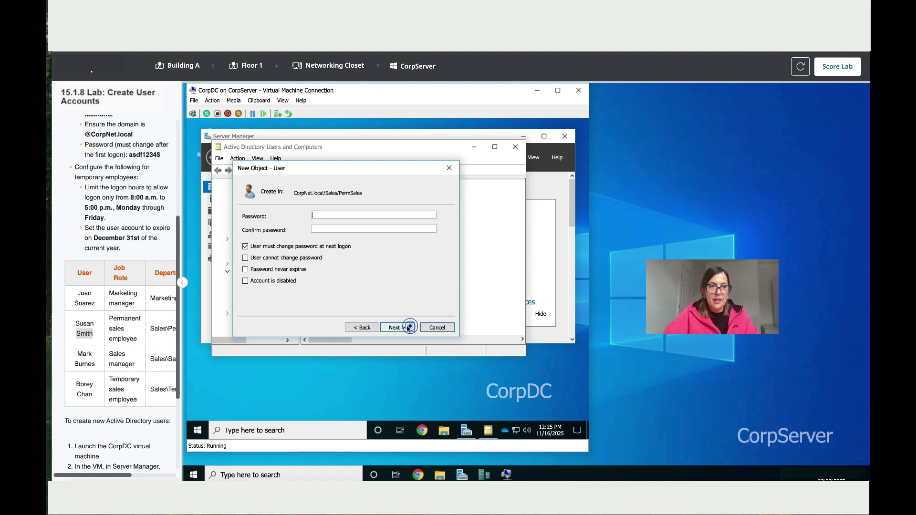
pyautogui.moveTo(161, 155); pyautogui.dragTo(129, 154)
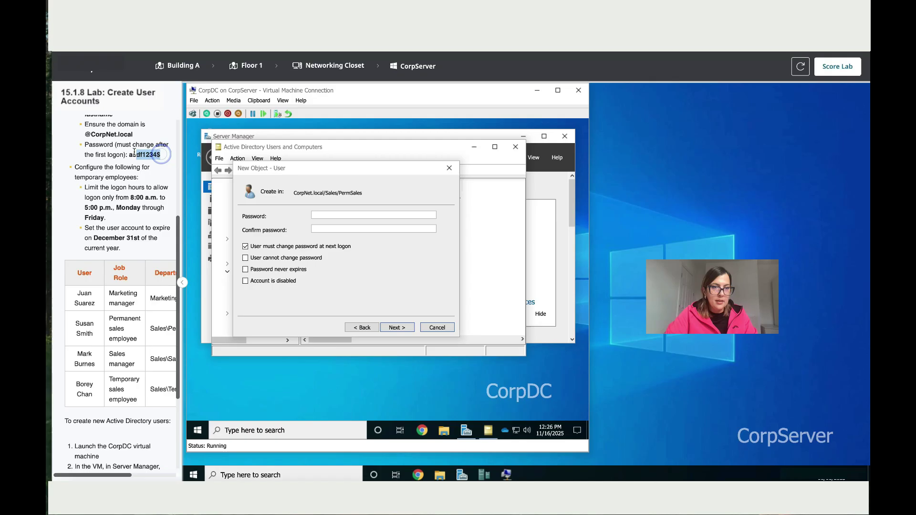
pyautogui.click(386, 215)
pyautogui.hotkey('ctrl', 'v')
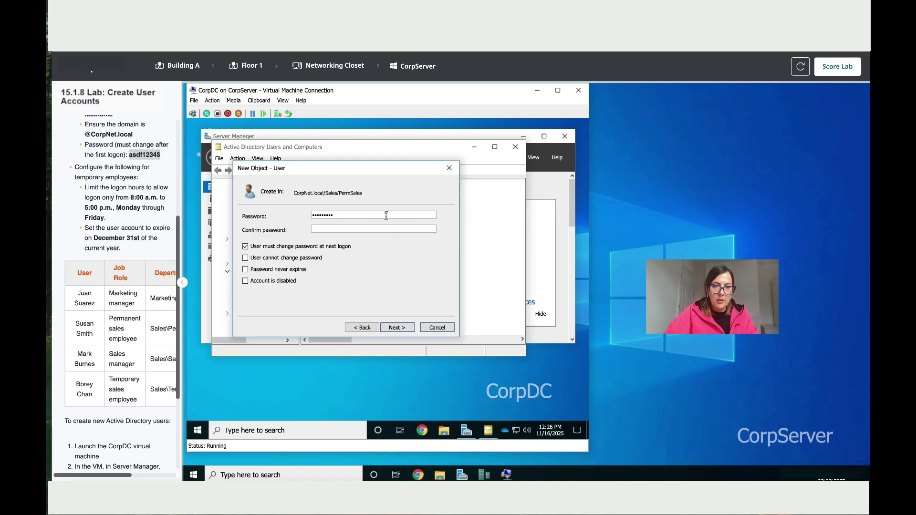
pyautogui.click(373, 229)
pyautogui.hotkey('ctrl', 'v')
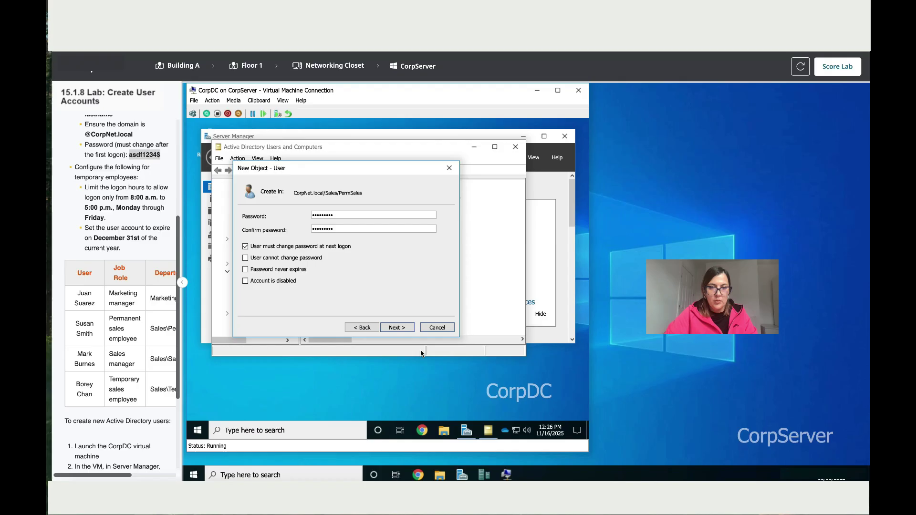
pyautogui.click(404, 328)
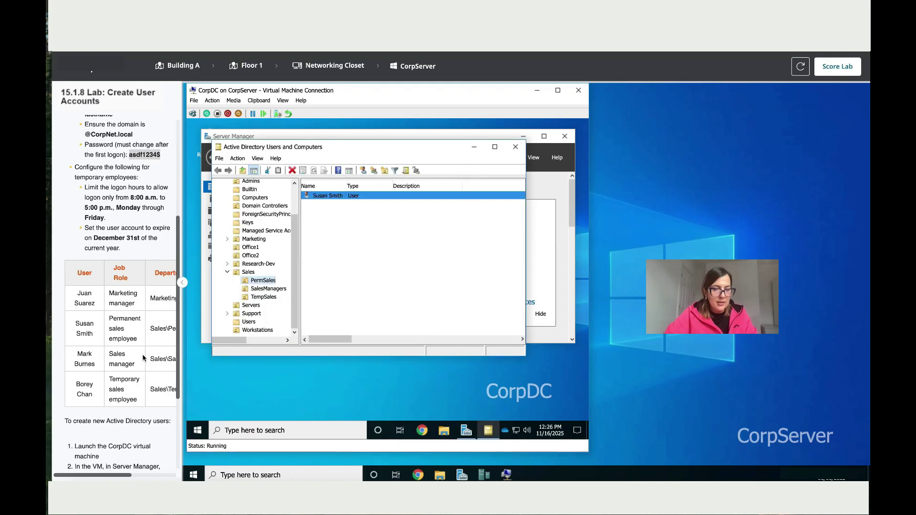
# - Start a new SalesManagers user with first name Mark
pyautogui.click(268, 289)
pyautogui.rightClick(269, 290)
pyautogui.moveTo(329, 319)
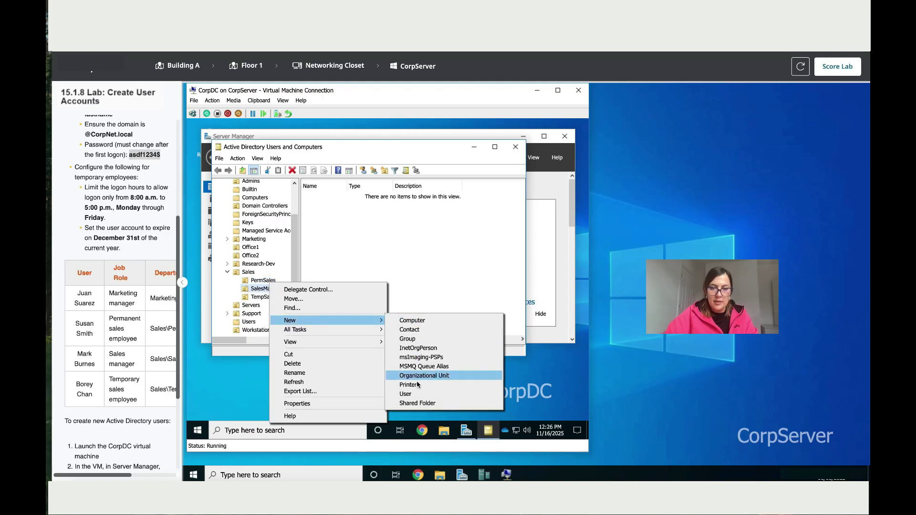
pyautogui.click(417, 394)
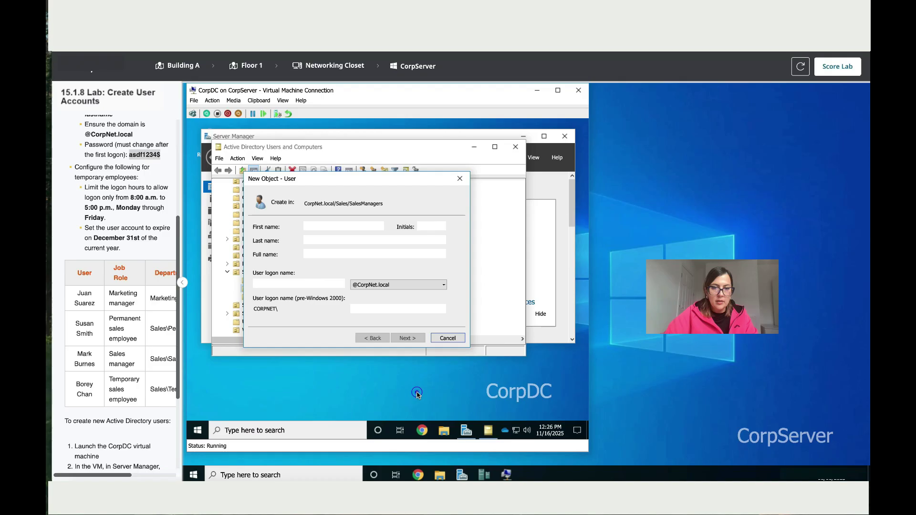
pyautogui.doubleClick(86, 353)
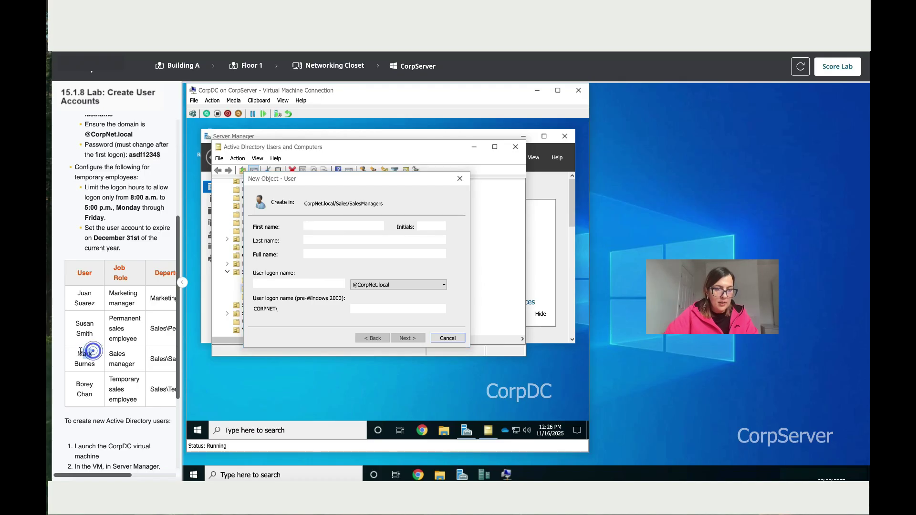
pyautogui.click(331, 224)
pyautogui.hotkey('ctrl', 'v')
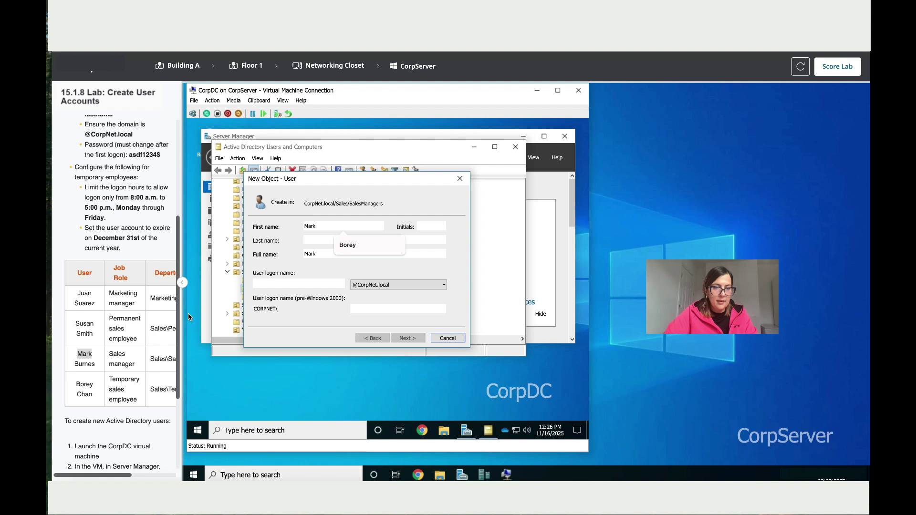
pyautogui.moveTo(96, 365); pyautogui.dragTo(73, 366)
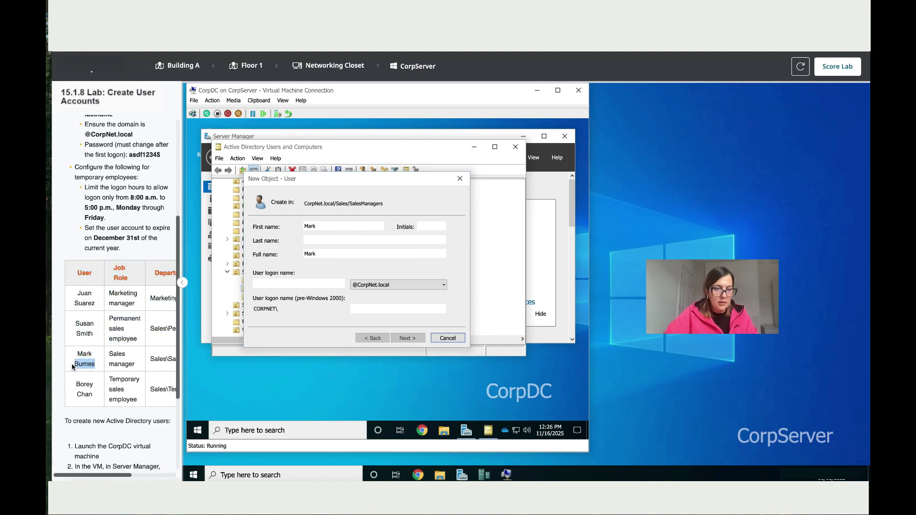
pyautogui.click(290, 238)
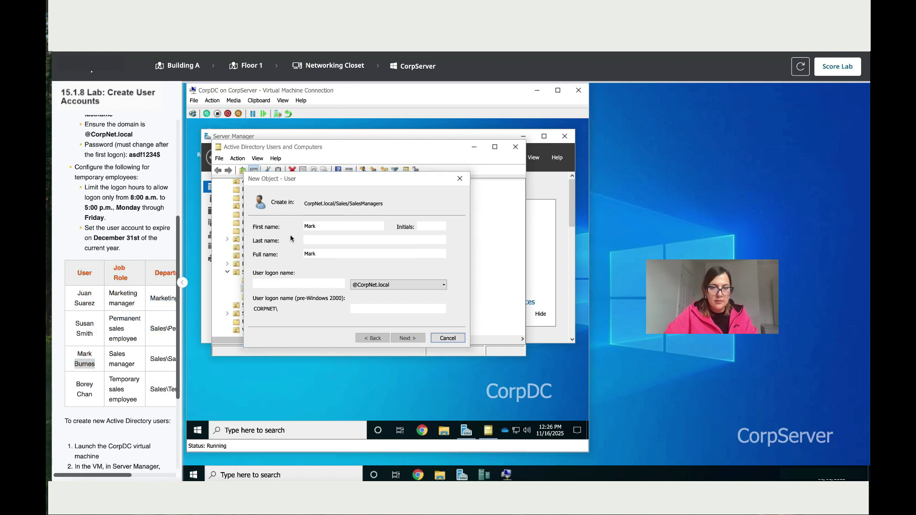
pyautogui.click(313, 236)
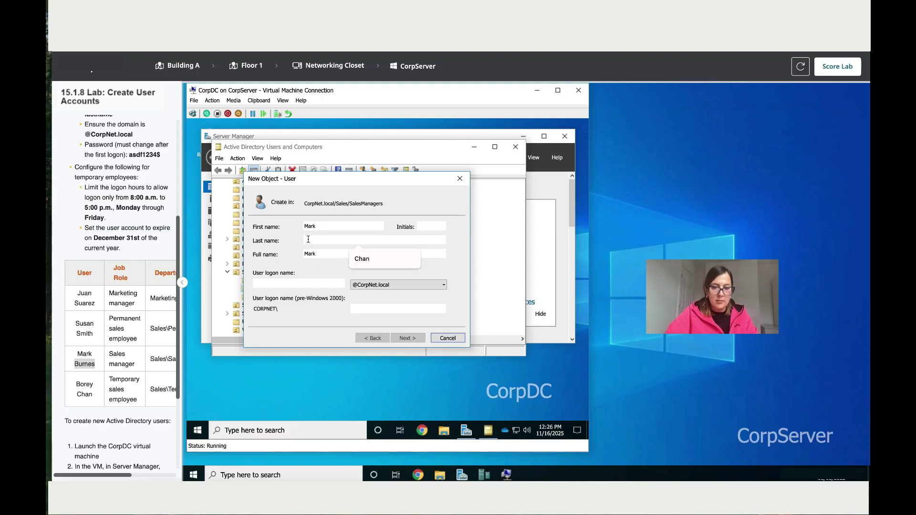
pyautogui.write('Burnes')
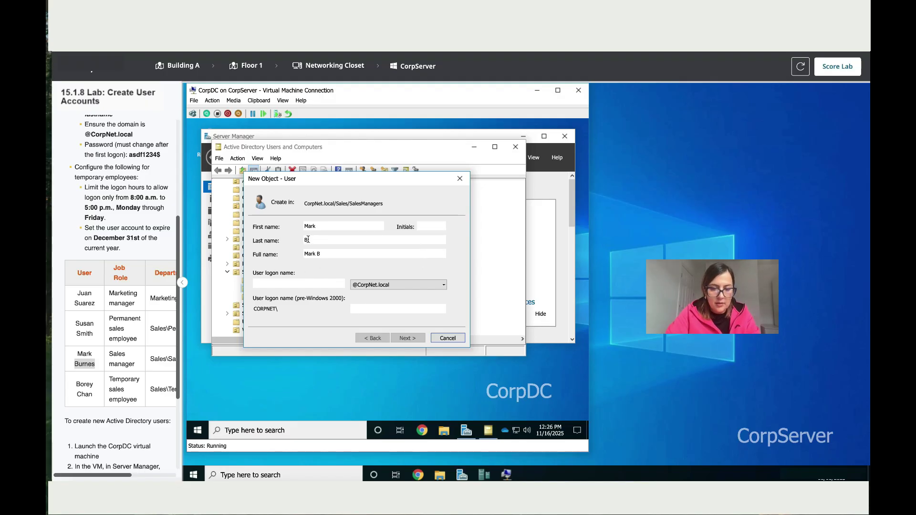
pyautogui.click(299, 286)
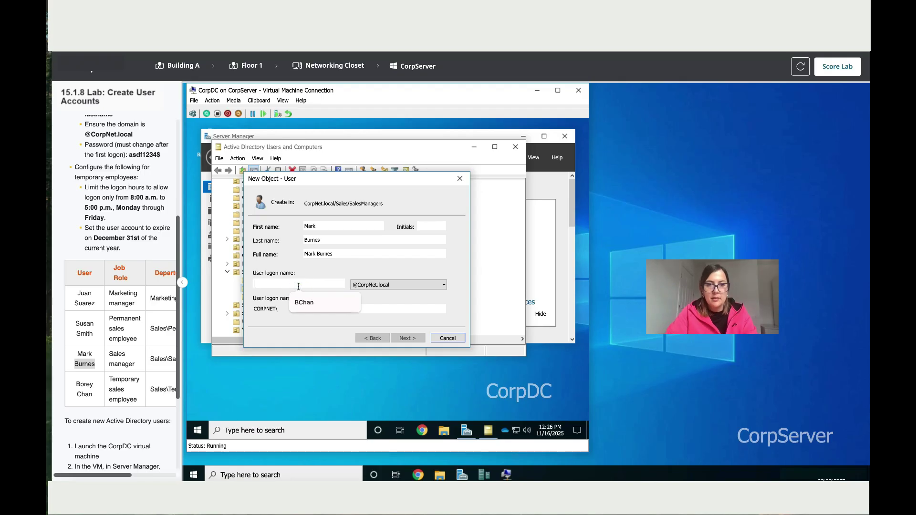
pyautogui.write('M')
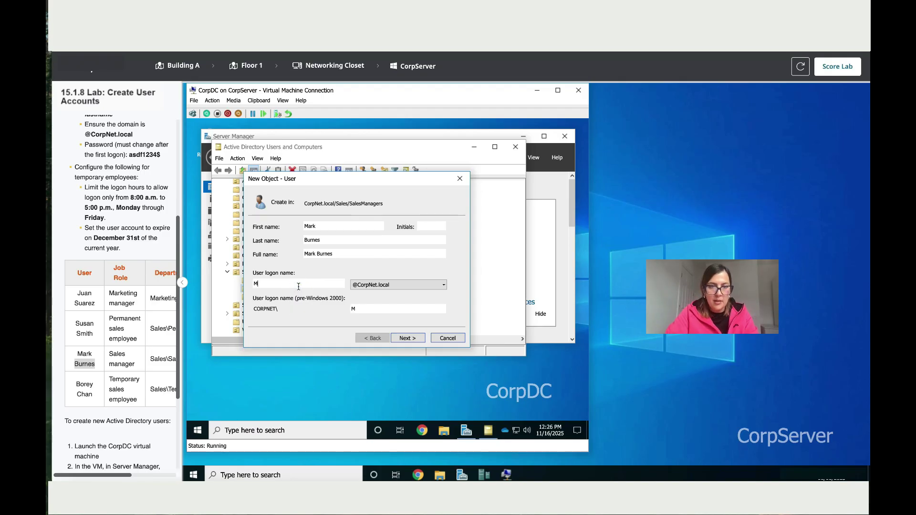
pyautogui.write('Bur')
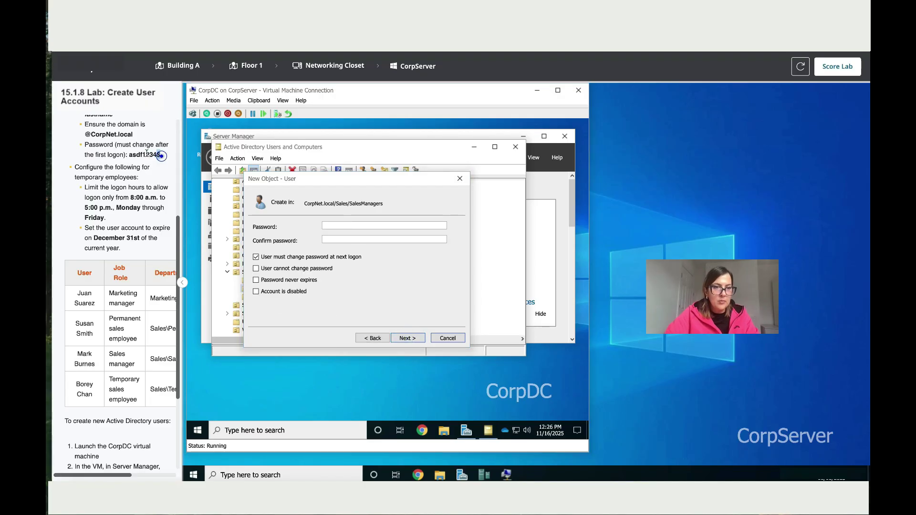
pyautogui.moveTo(161, 155); pyautogui.dragTo(135, 154)
pyautogui.click(130, 155)
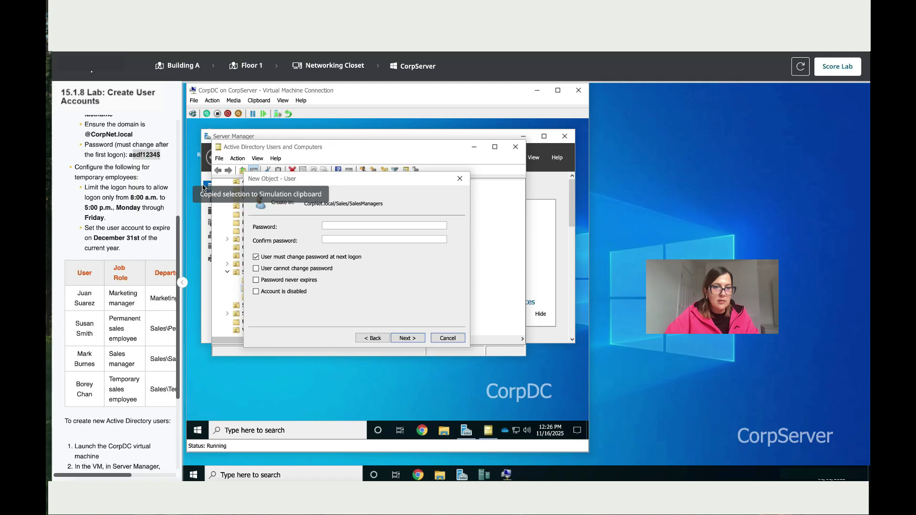
pyautogui.doubleClick(129, 155)
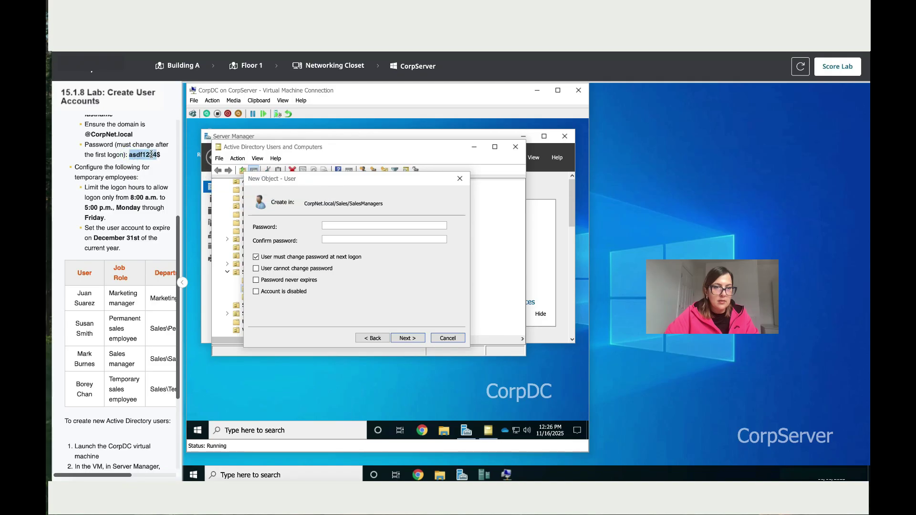
pyautogui.click(331, 226)
pyautogui.hotkey('ctrl', 'v')
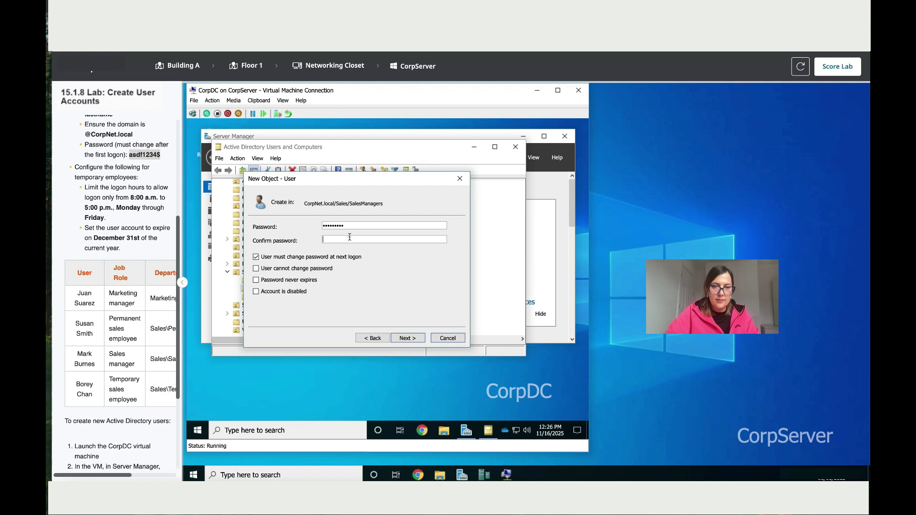
pyautogui.click(349, 237)
pyautogui.hotkey('ctrl', 'v')
pyautogui.click(410, 338)
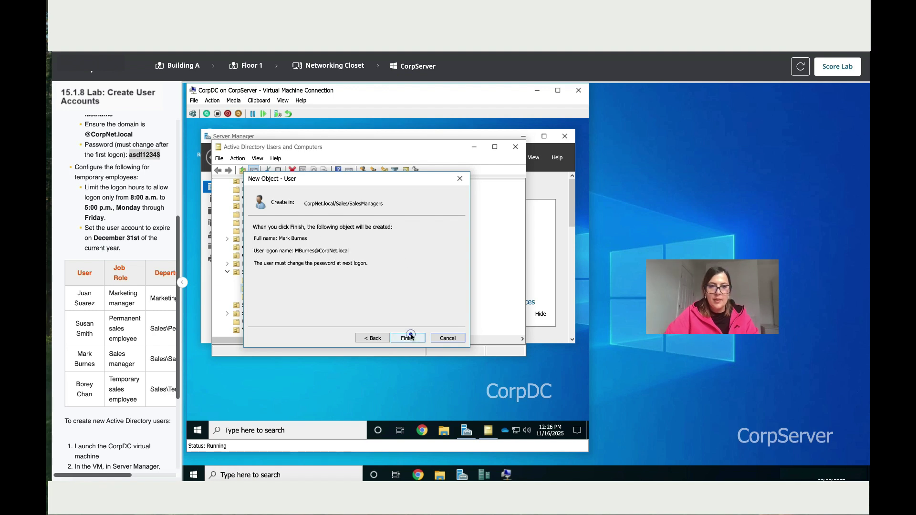
pyautogui.click(409, 338)
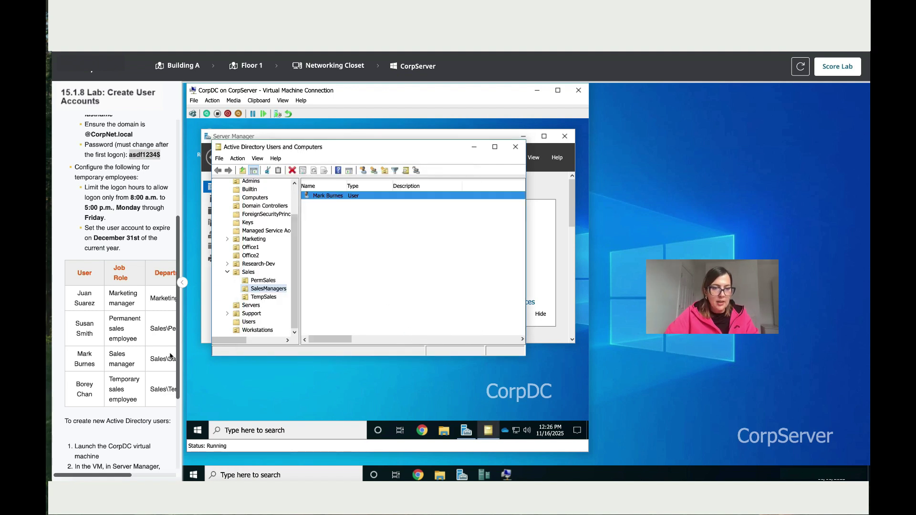
# - Start a new TempSales user with first name Borey
pyautogui.scroll(-1, 146, 364)
pyautogui.scroll(-1, 145, 363)
pyautogui.scroll(-1, 145, 361)
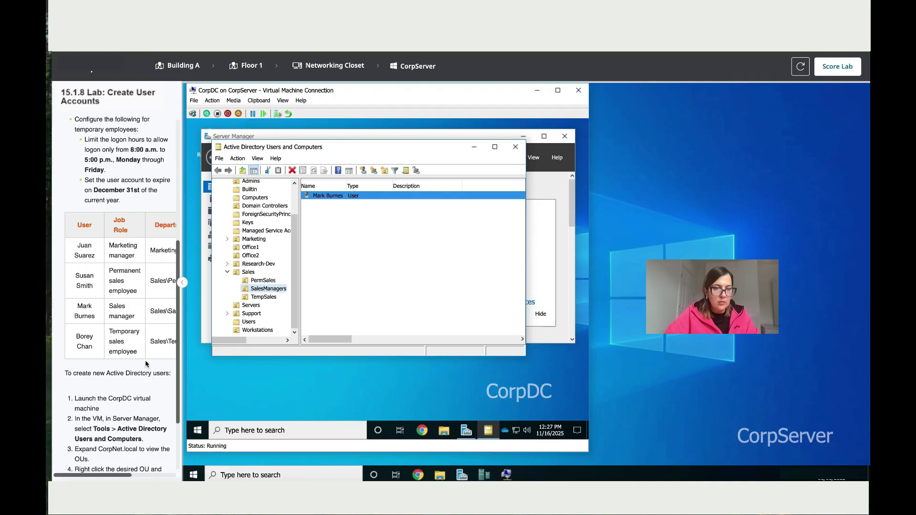
pyautogui.click(263, 297)
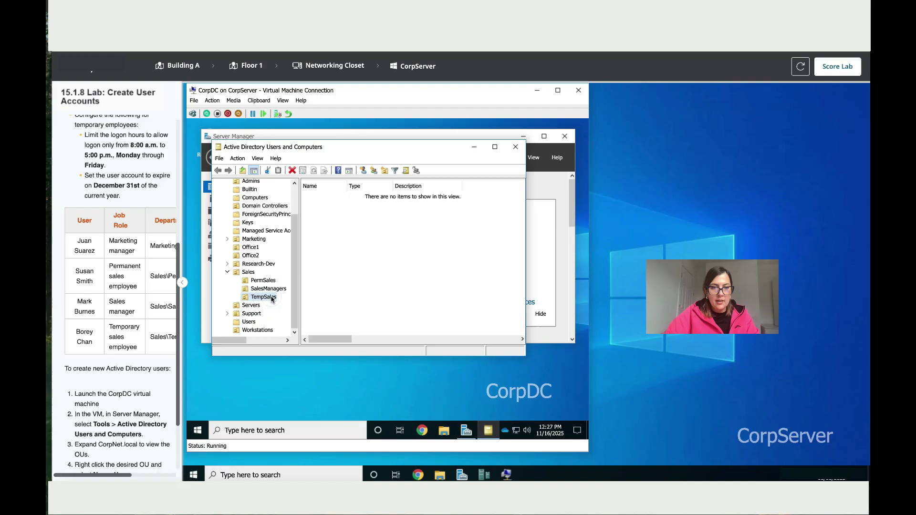
pyautogui.rightClick(271, 297)
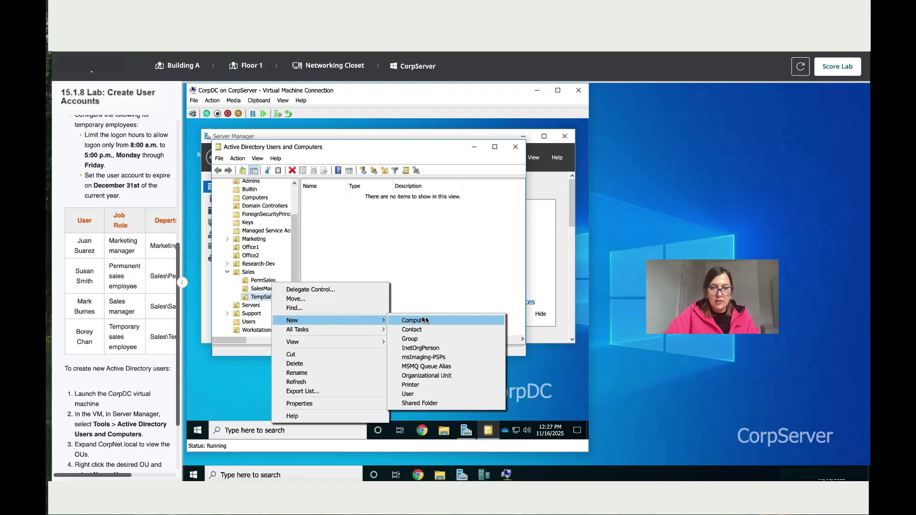
pyautogui.moveTo(293, 320)
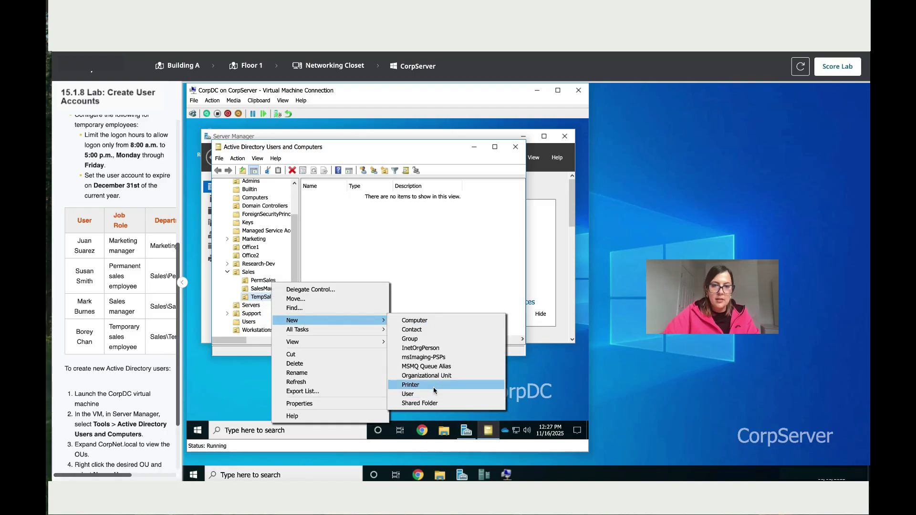
pyautogui.click(433, 394)
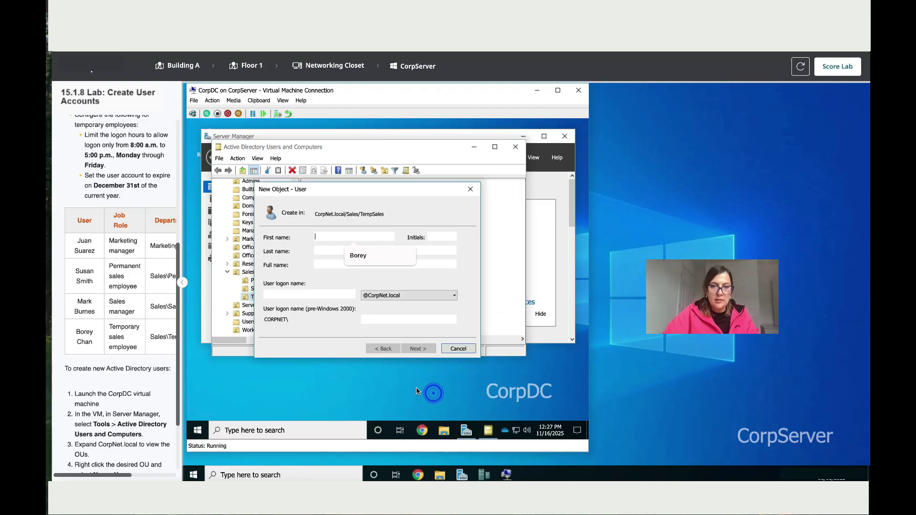
pyautogui.doubleClick(84, 332)
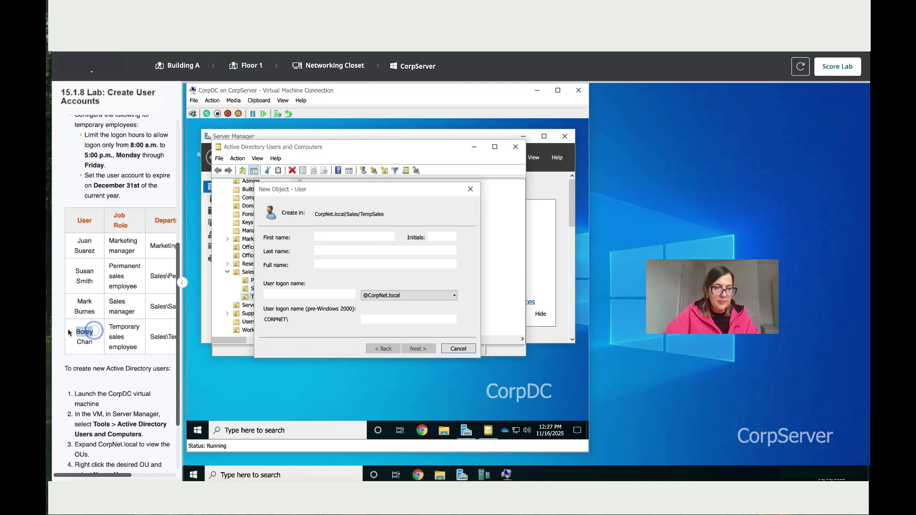
pyautogui.click(344, 240)
pyautogui.hotkey('ctrl', 'v')
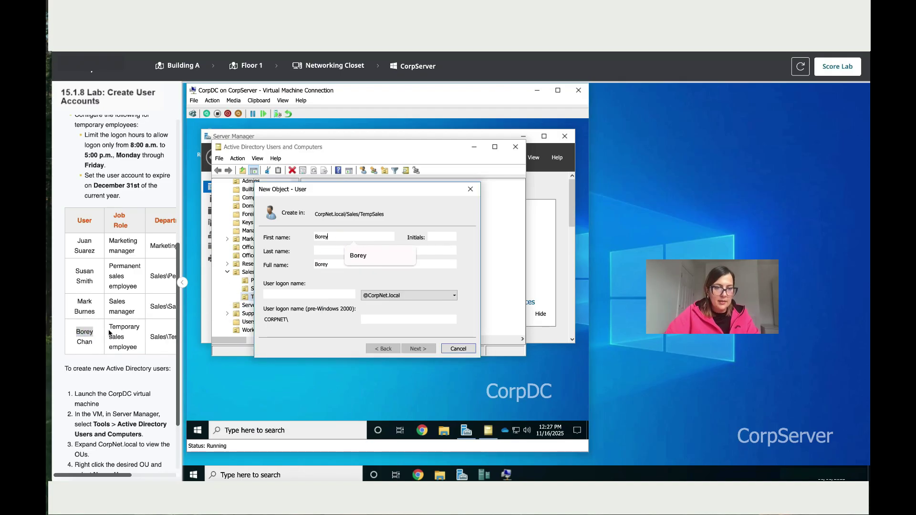
pyautogui.click(94, 341)
pyautogui.moveTo(86, 341); pyautogui.dragTo(80, 342)
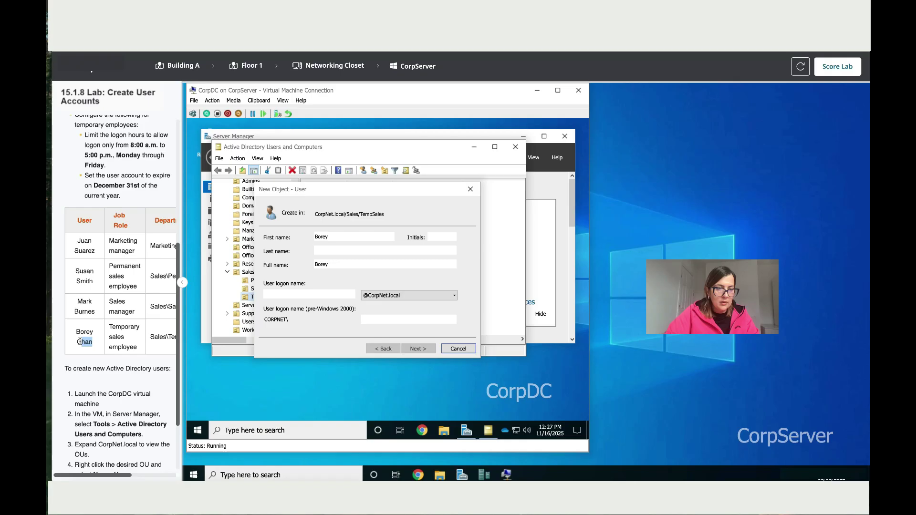
pyautogui.hotkey('ctrl', 'c')
pyautogui.click(401, 249)
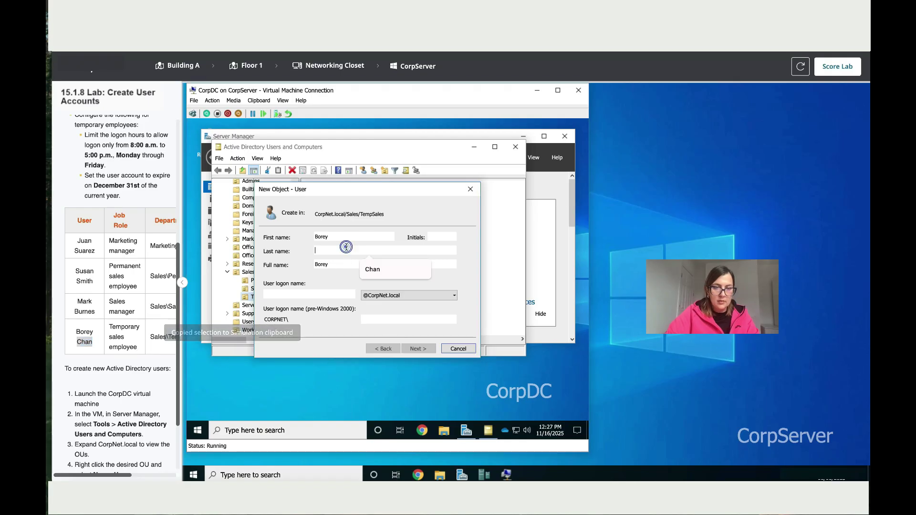
pyautogui.hotkey('ctrl', 'v')
pyautogui.click(315, 294)
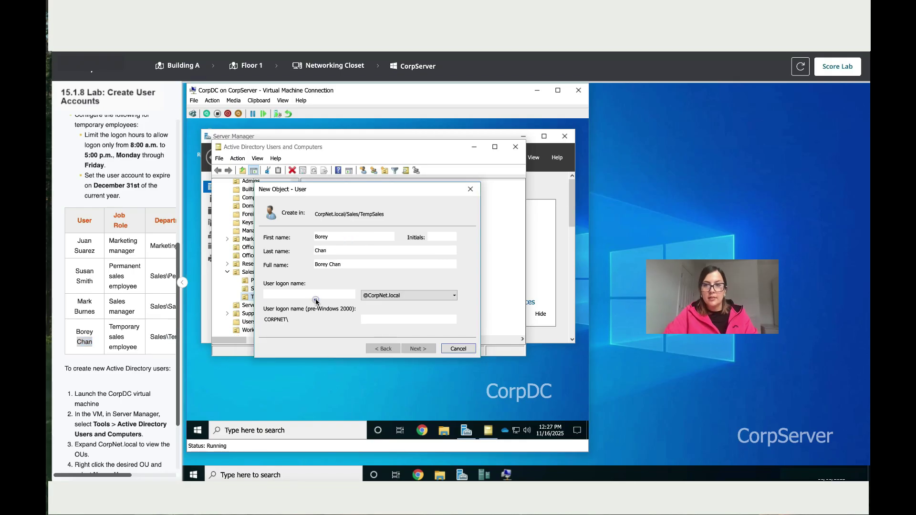
pyautogui.click(316, 292)
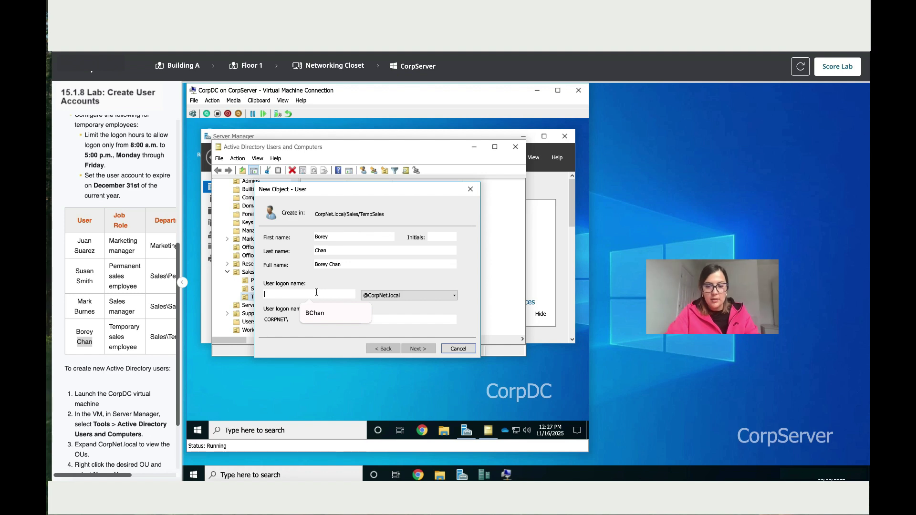
pyautogui.write('BChan')
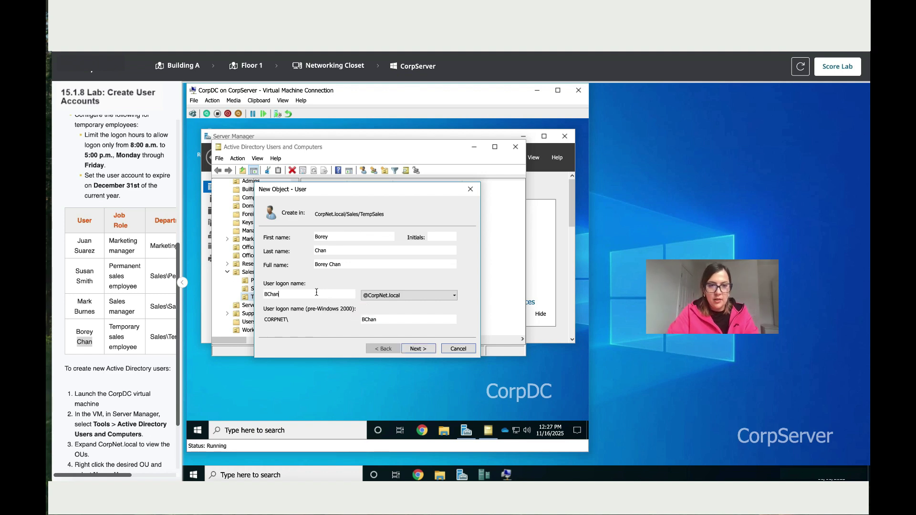
pyautogui.click(417, 349)
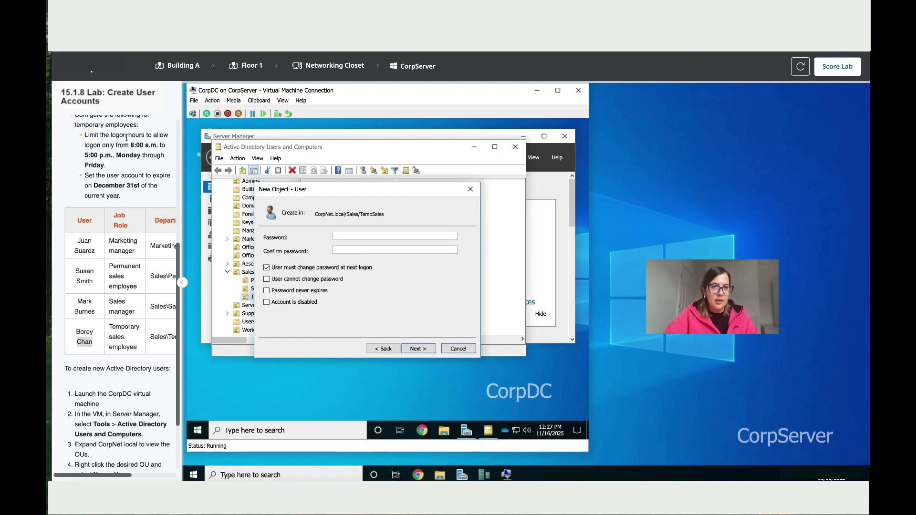
pyautogui.scroll(2, 142, 152)
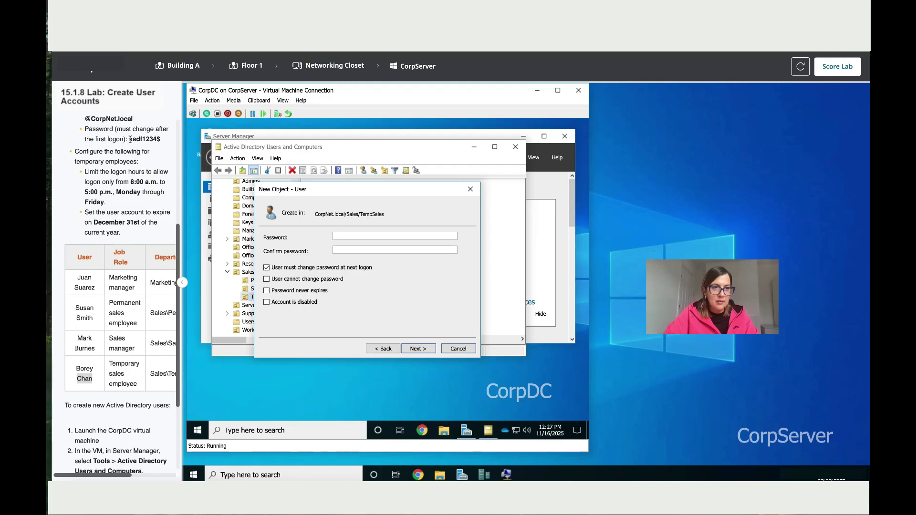
pyautogui.moveTo(131, 139); pyautogui.dragTo(161, 139)
pyautogui.rightClick(161, 139)
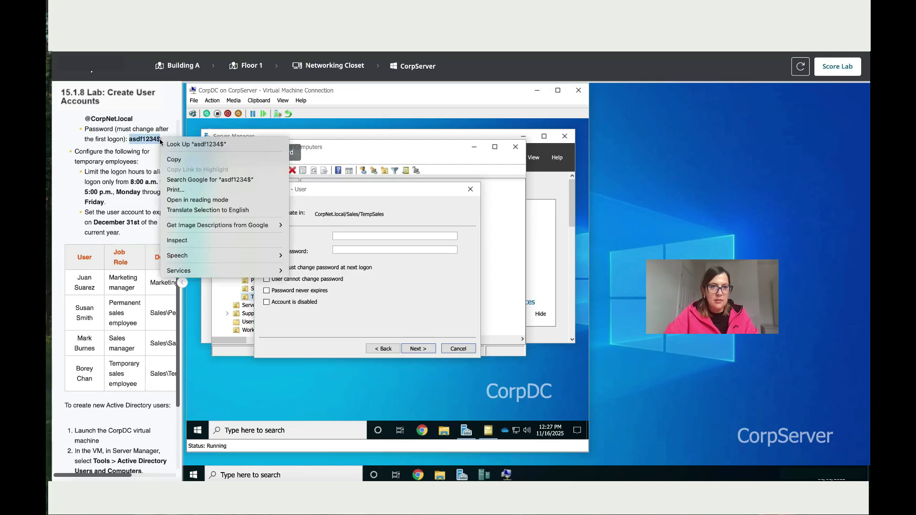
pyautogui.click(173, 160)
pyautogui.click(377, 236)
pyautogui.hotkey('ctrl', 'v')
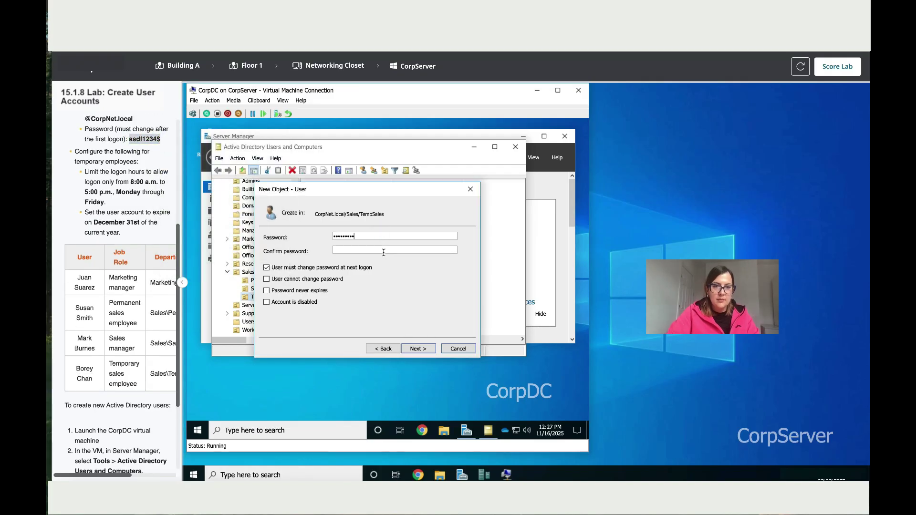
pyautogui.hotkey('ctrl', 'v')
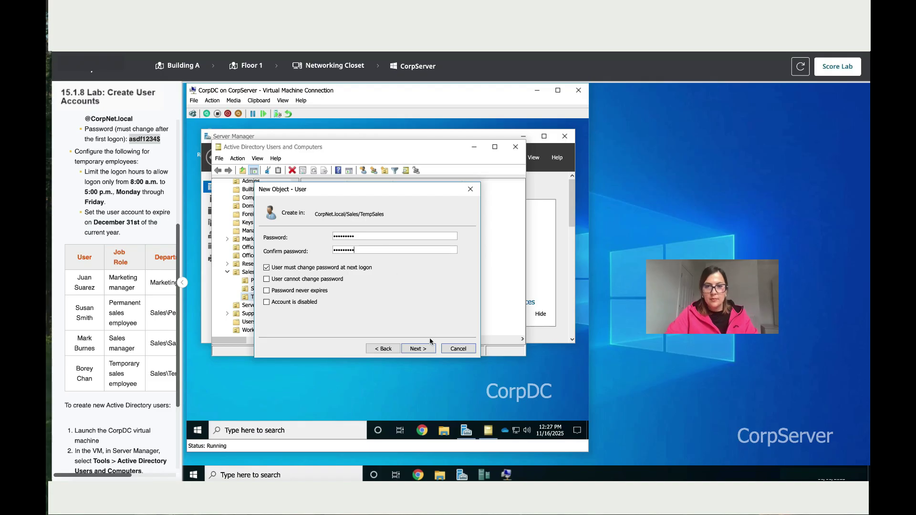
pyautogui.click(429, 350)
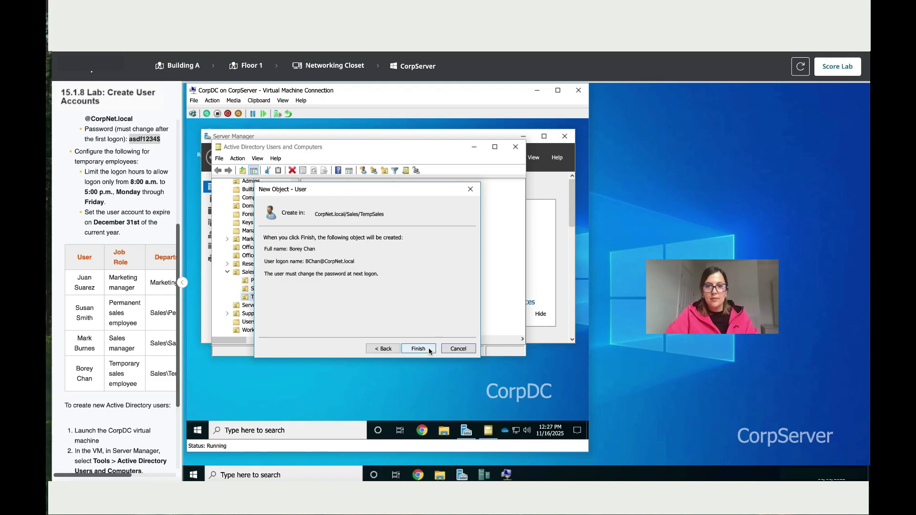
pyautogui.click(429, 350)
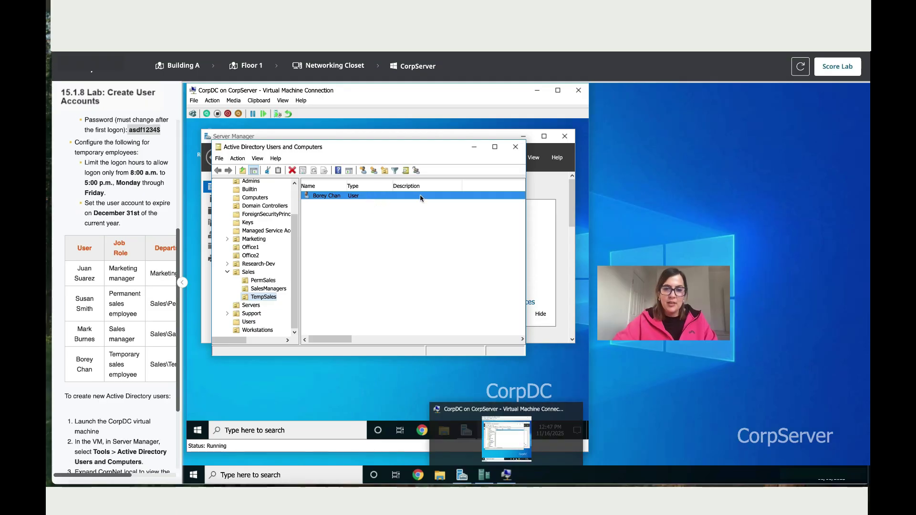
pyautogui.click(421, 198)
pyautogui.rightClick(421, 196)
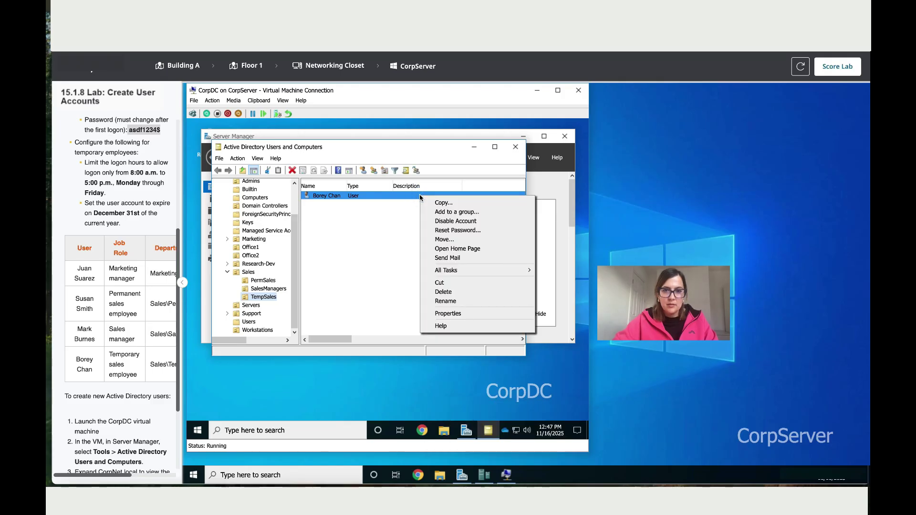
pyautogui.click(456, 314)
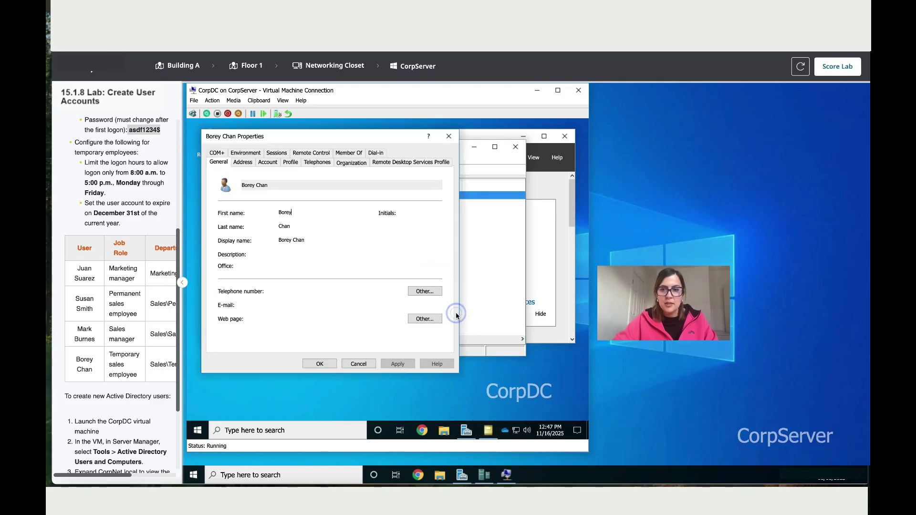
pyautogui.click(267, 162)
pyautogui.click(230, 232)
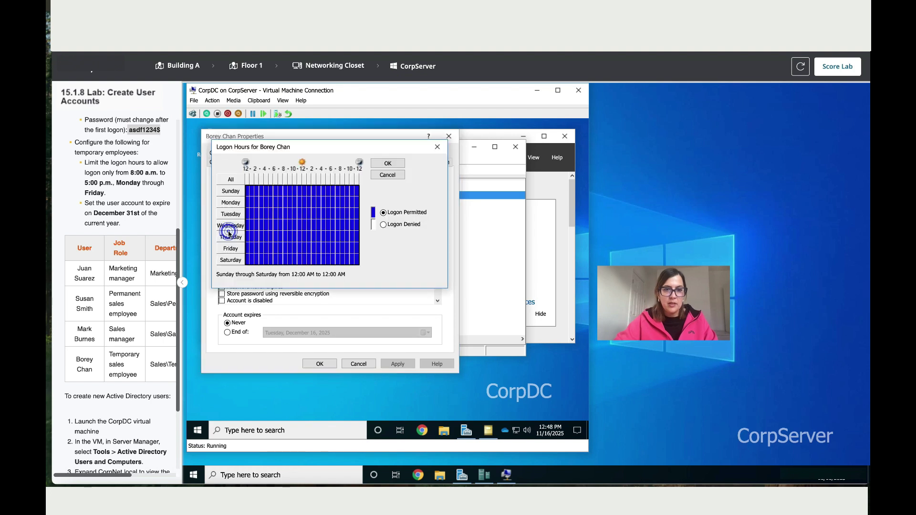
pyautogui.click(384, 224)
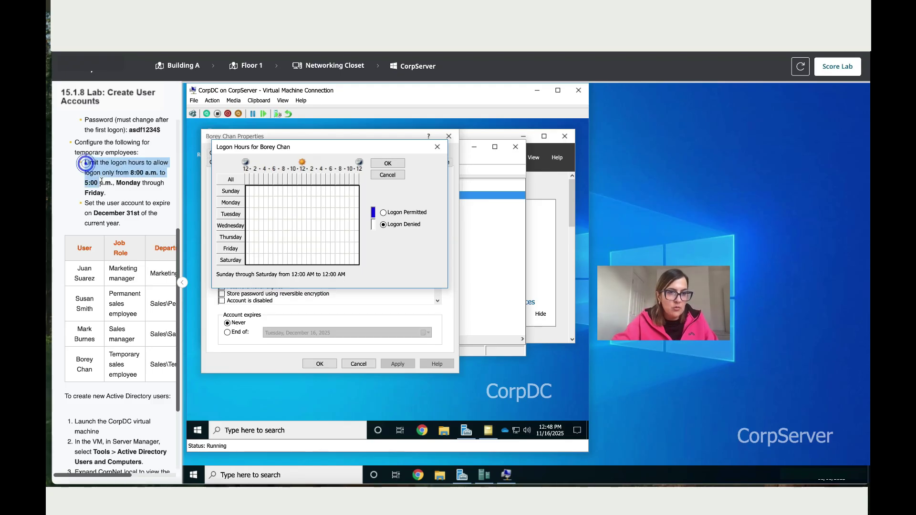
pyautogui.moveTo(86, 164); pyautogui.dragTo(106, 194)
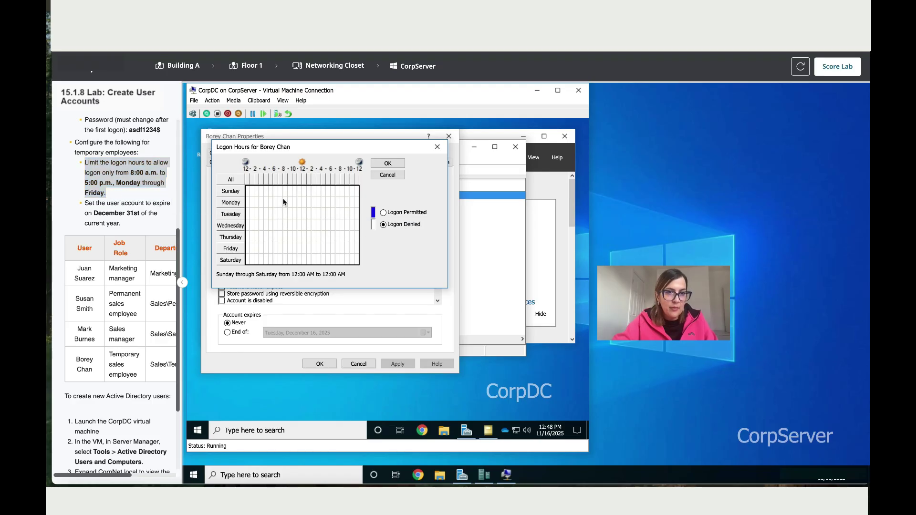
pyautogui.moveTo(283, 202); pyautogui.dragTo(324, 208)
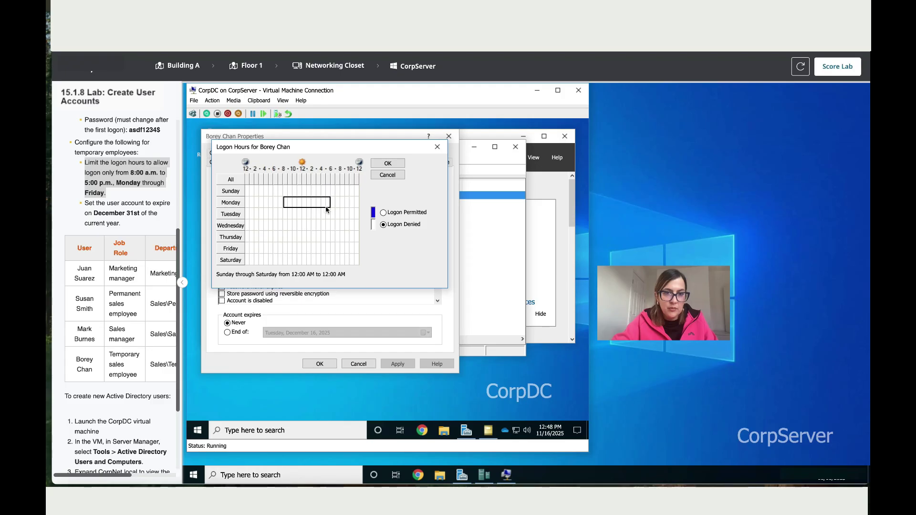
pyautogui.moveTo(327, 210); pyautogui.dragTo(327, 247)
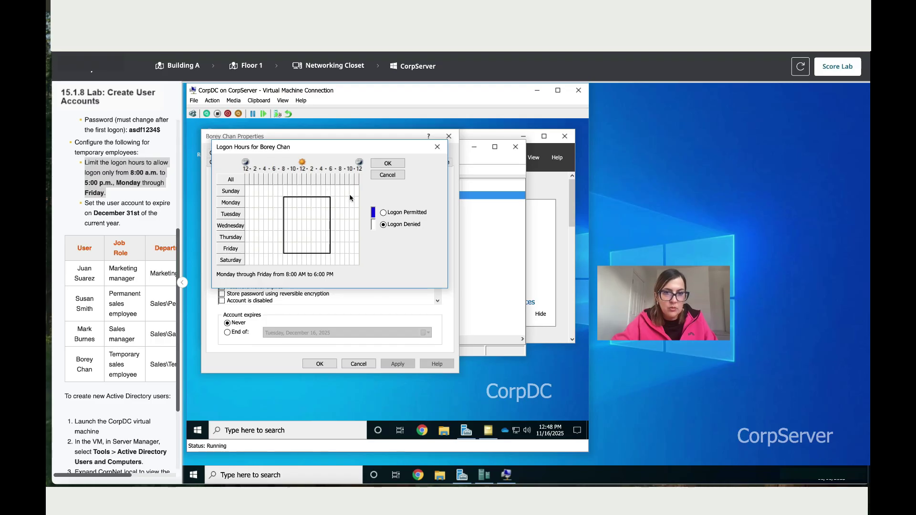
pyautogui.click(384, 213)
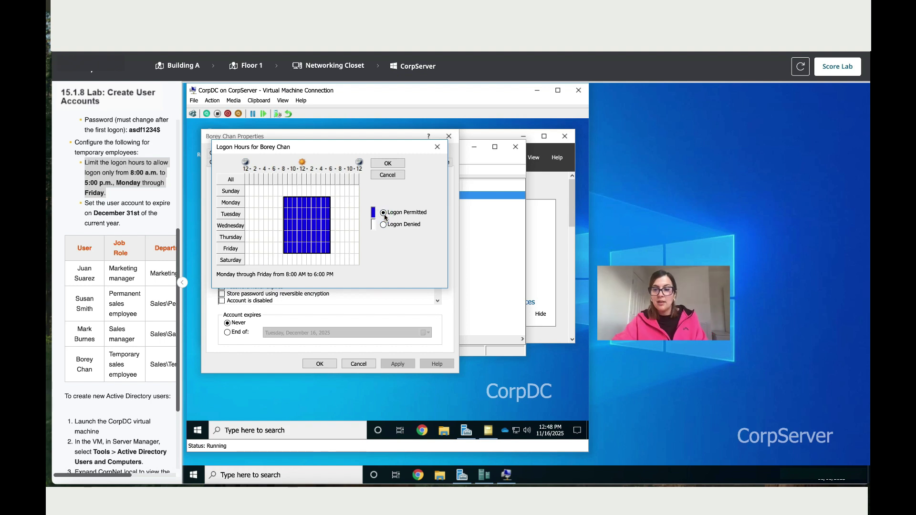
pyautogui.click(397, 165)
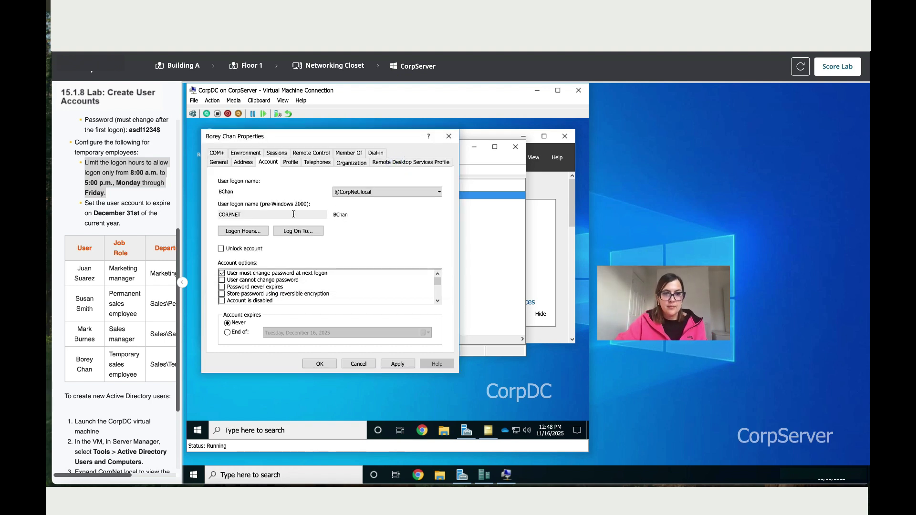
pyautogui.click(242, 234)
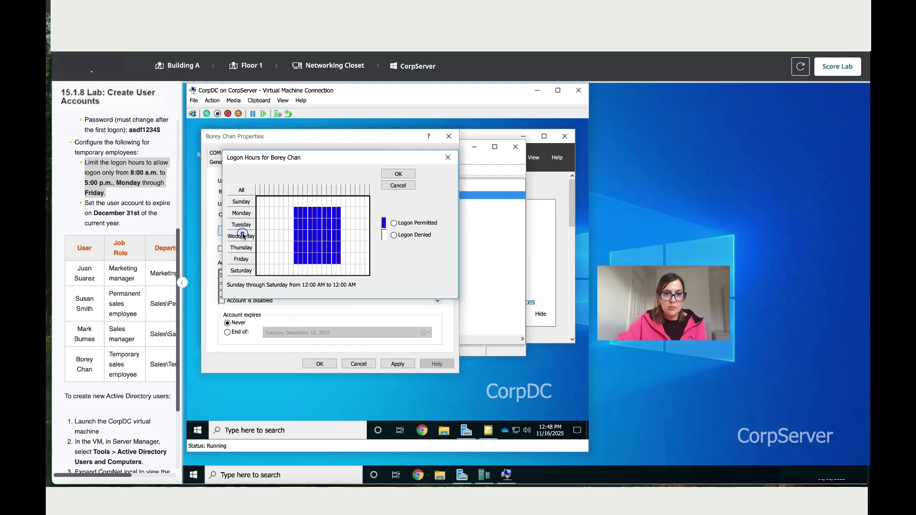
pyautogui.click(413, 175)
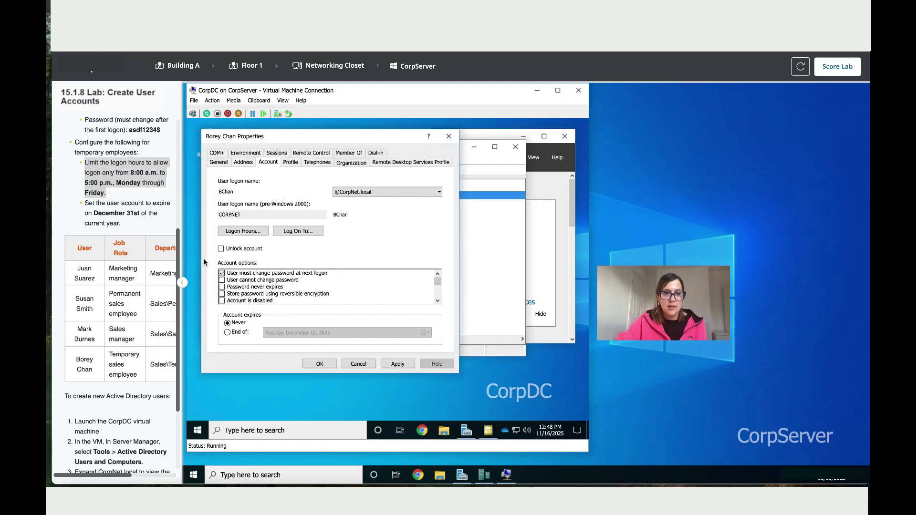
pyautogui.click(228, 333)
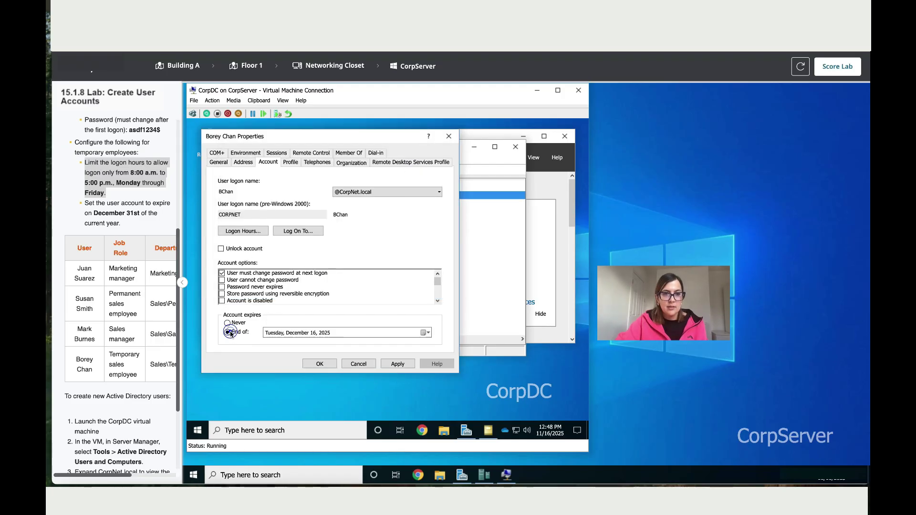
pyautogui.click(100, 203)
pyautogui.moveTo(85, 204); pyautogui.dragTo(129, 223)
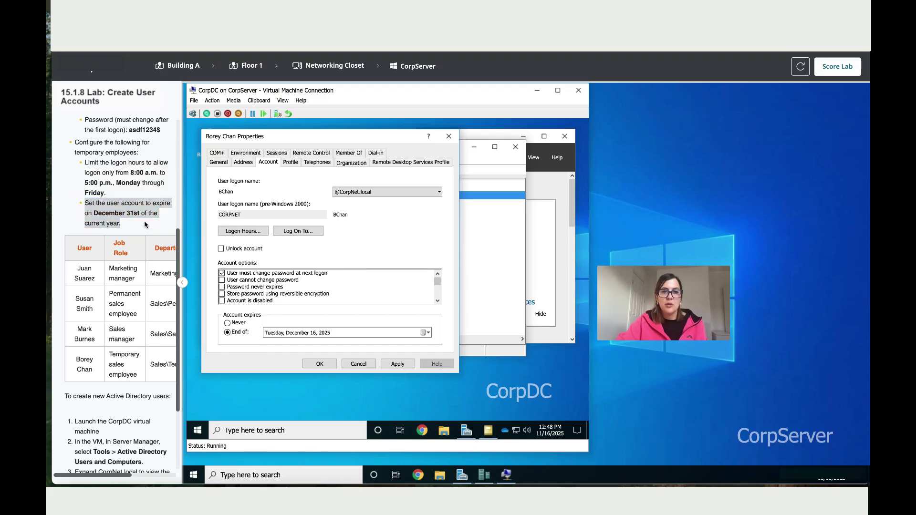
pyautogui.click(426, 332)
pyautogui.click(365, 250)
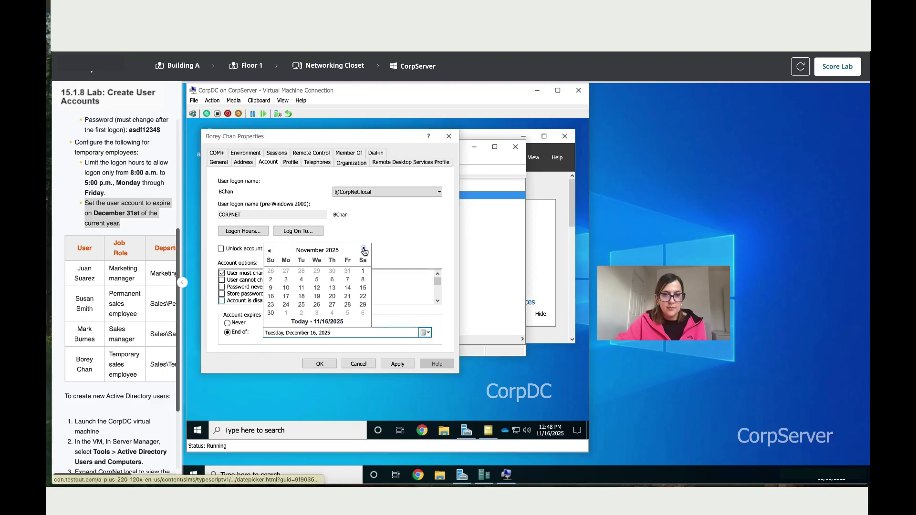
pyautogui.click(316, 305)
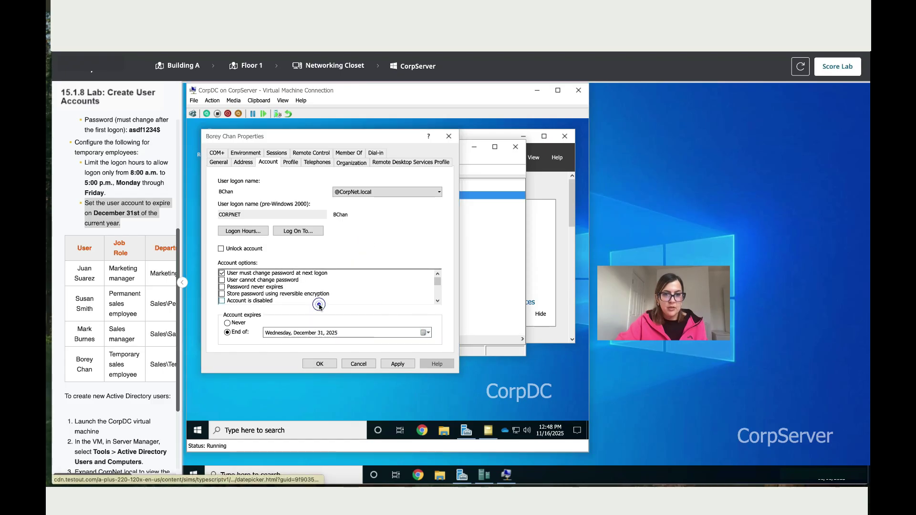
pyautogui.click(397, 364)
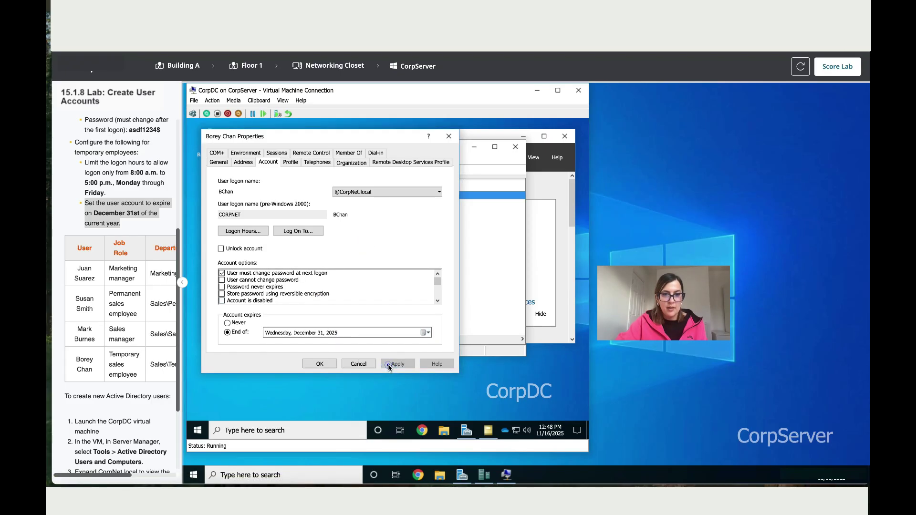
pyautogui.click(319, 364)
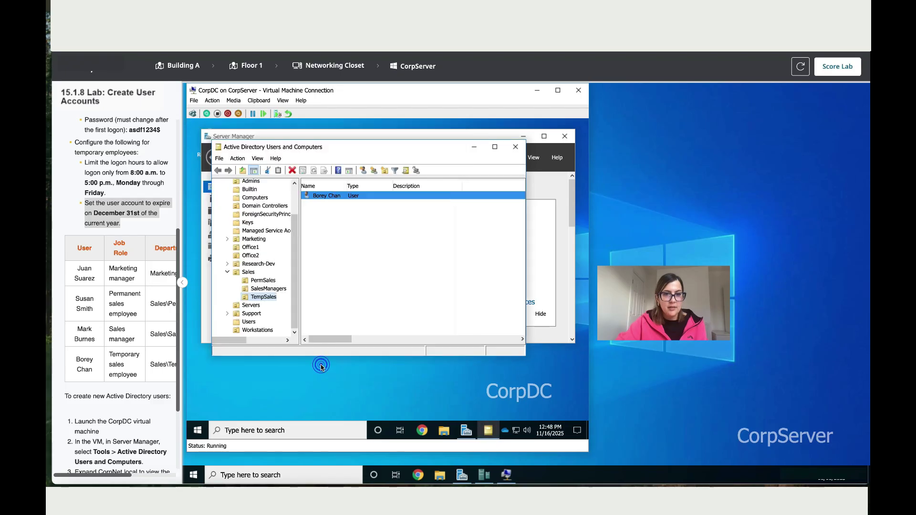
pyautogui.click(516, 148)
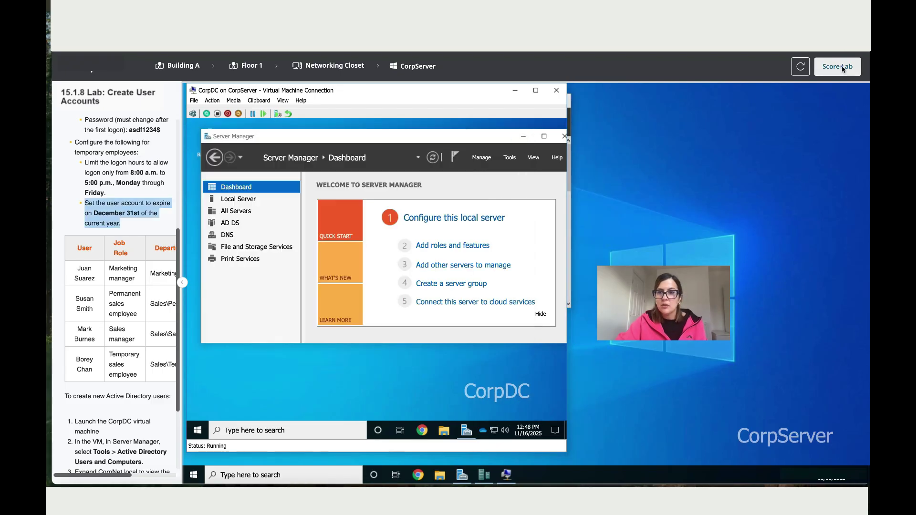